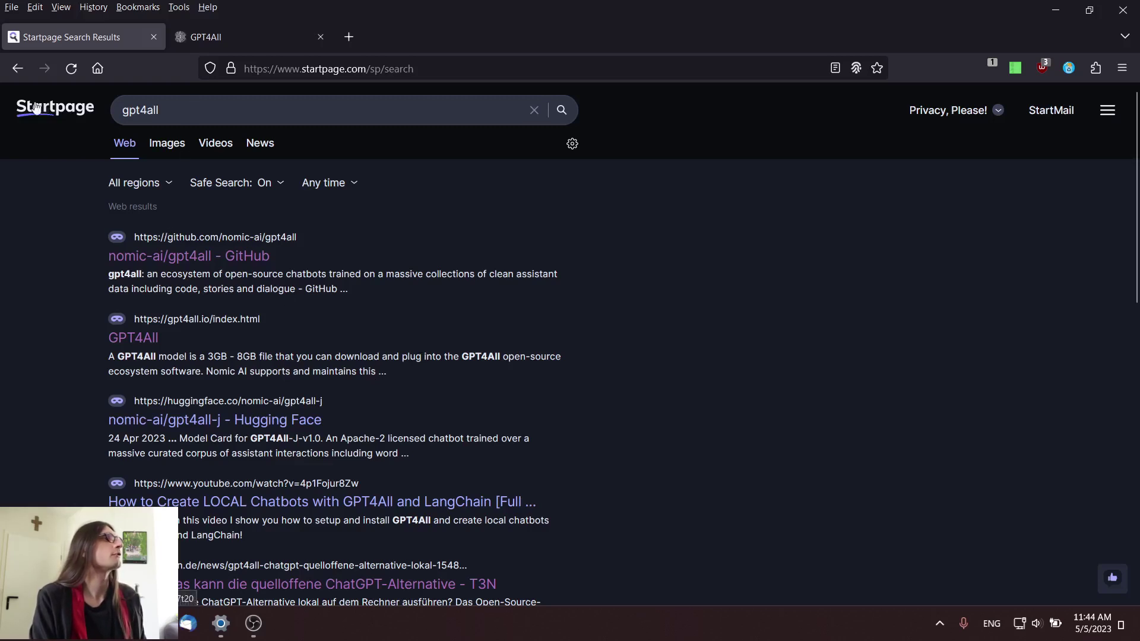
# Open the GPT4All website and the nomic-ai/gpt4all GitHub repository from the search results, keeping only one website tab
pyautogui.moveTo(179, 117); pyautogui.dragTo(140, 113)
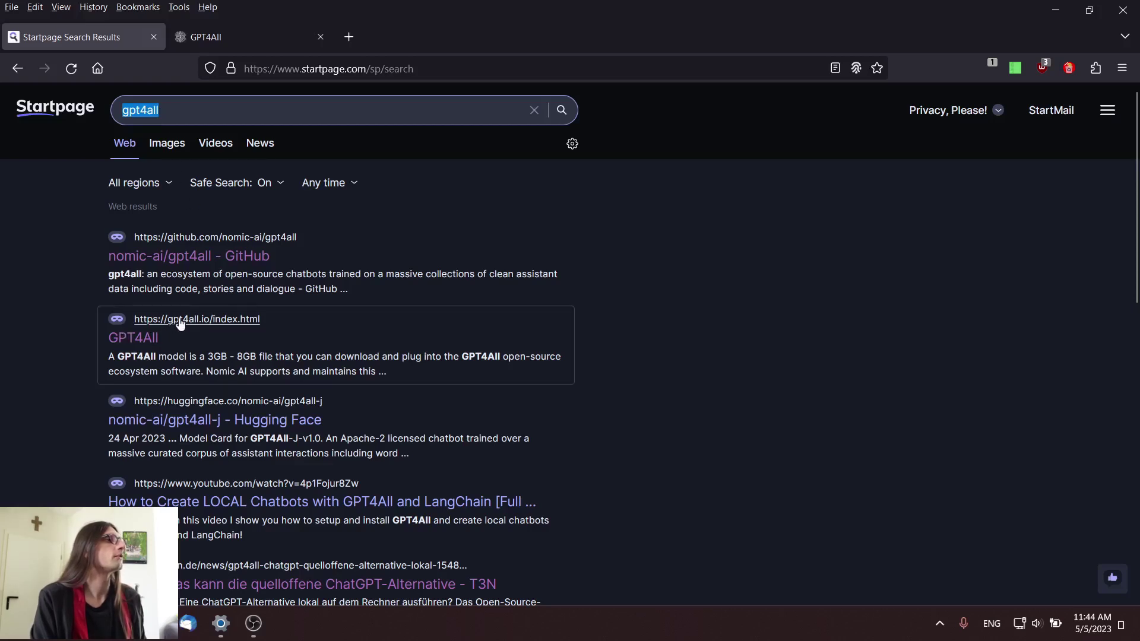
pyautogui.click(138, 340)
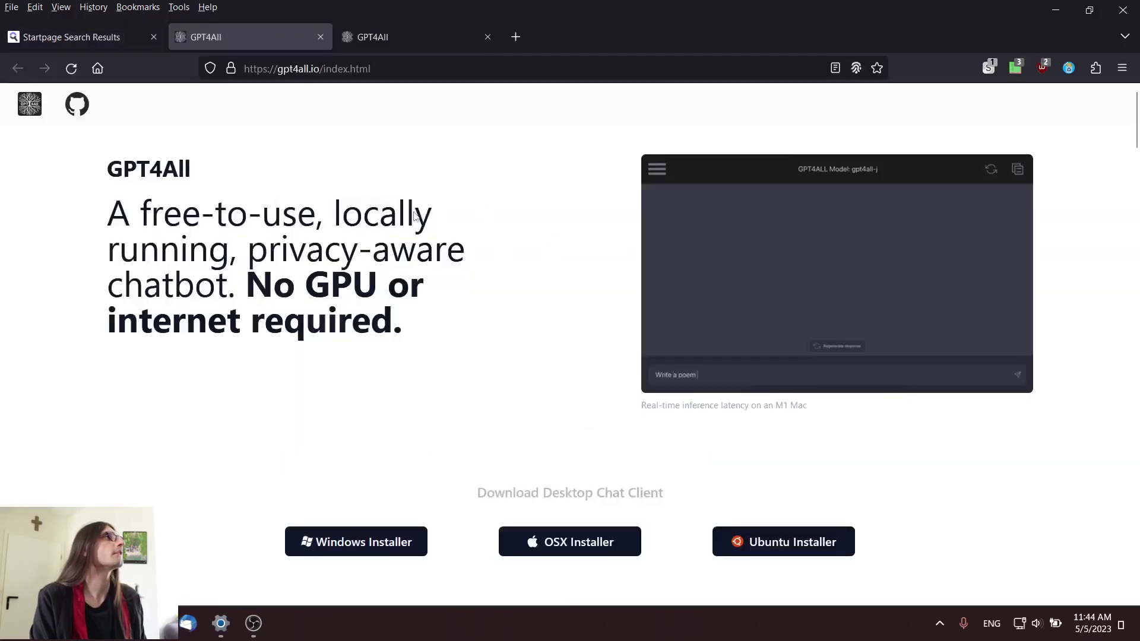
pyautogui.click(92, 38)
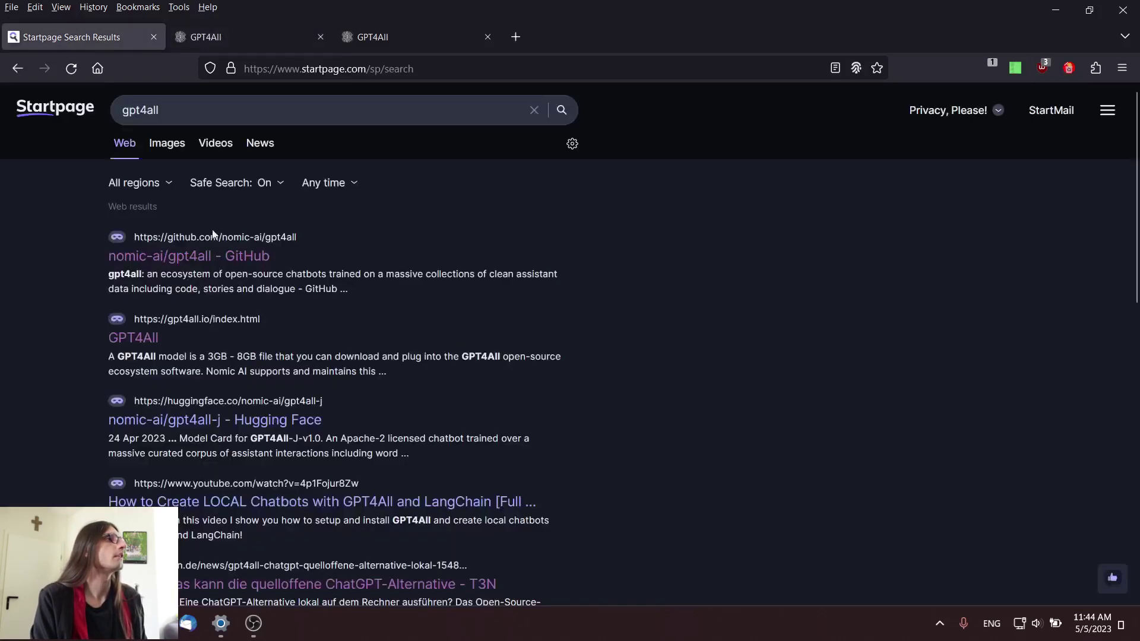
pyautogui.click(180, 262)
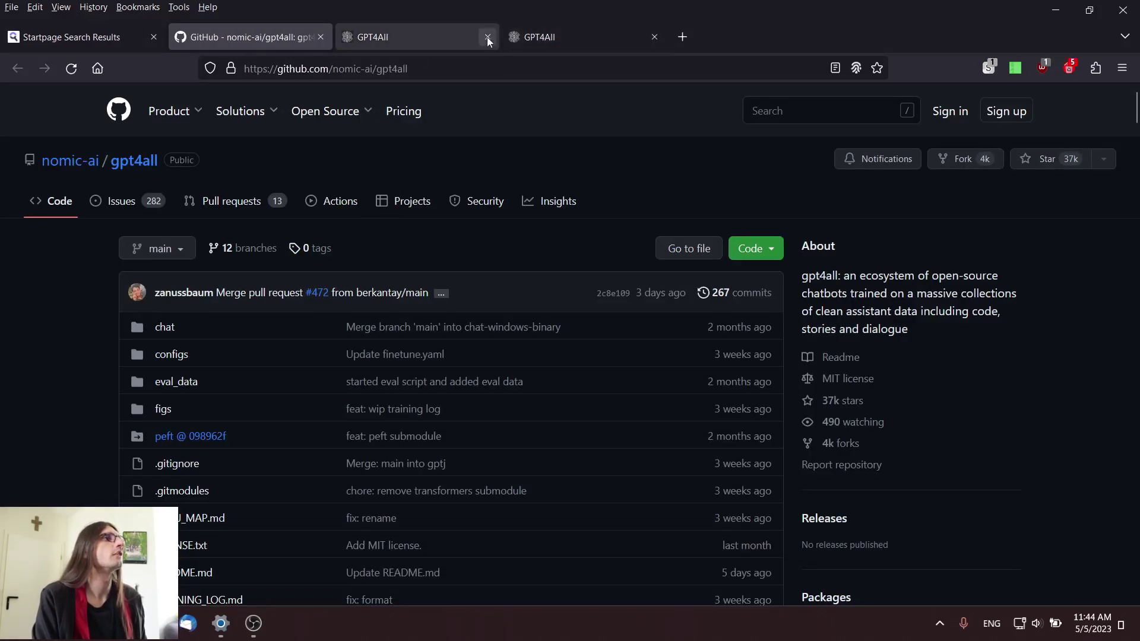
pyautogui.click(487, 37)
pyautogui.click(389, 31)
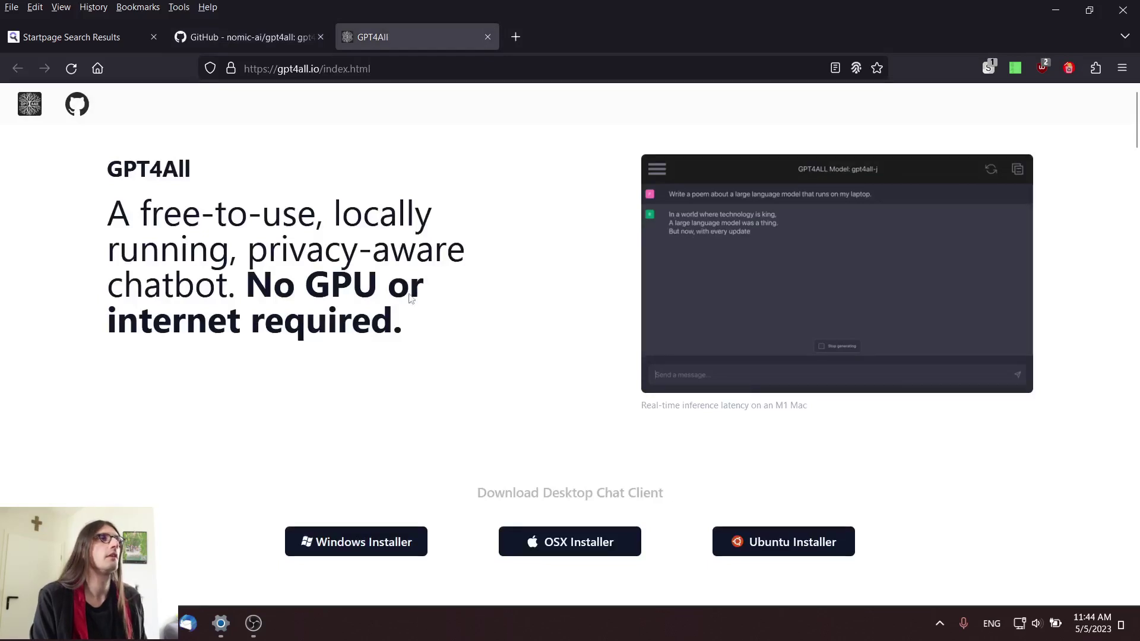
# Download the standard Windows installer as gpt4all-installer-win64.exe into Downloads, replacing the existing file
pyautogui.scroll(-3, 389, 258)
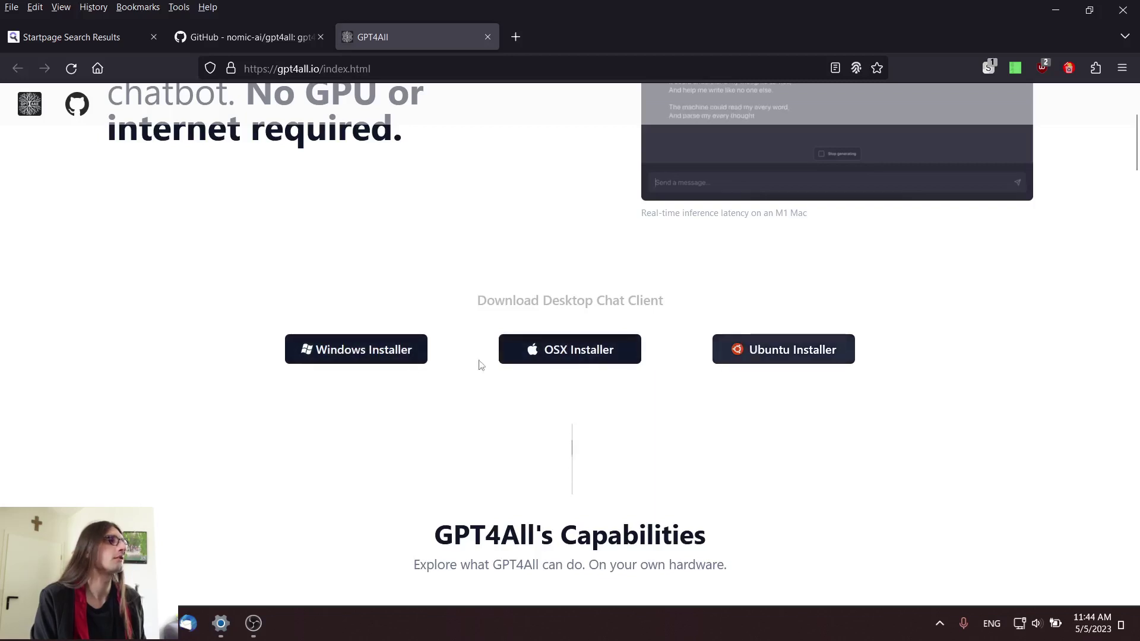
pyautogui.click(342, 359)
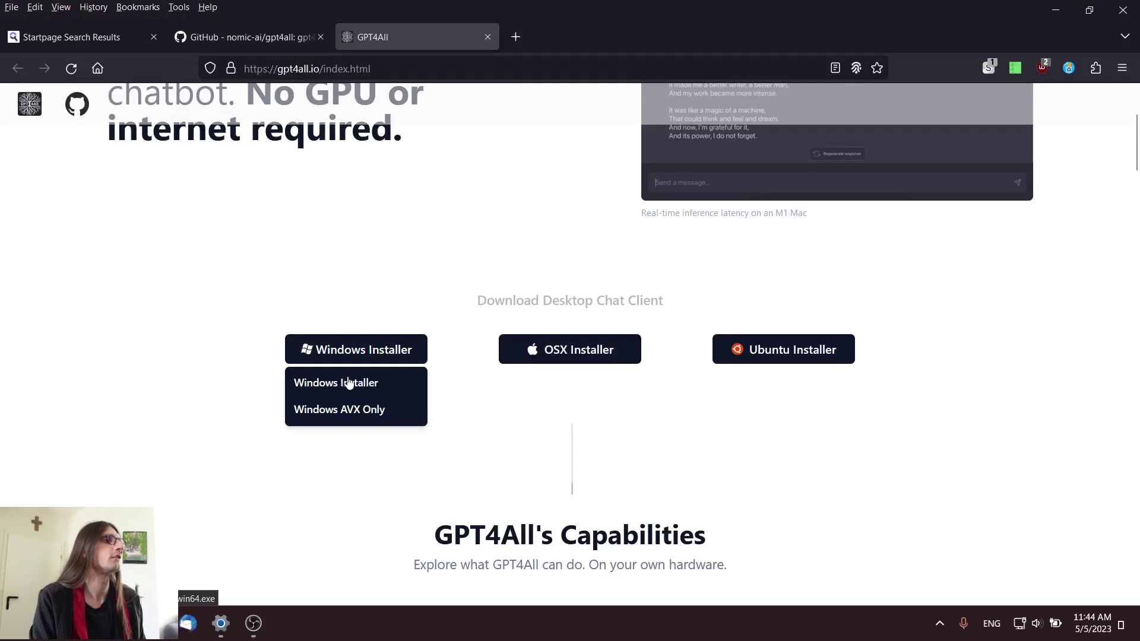
pyautogui.click(359, 381)
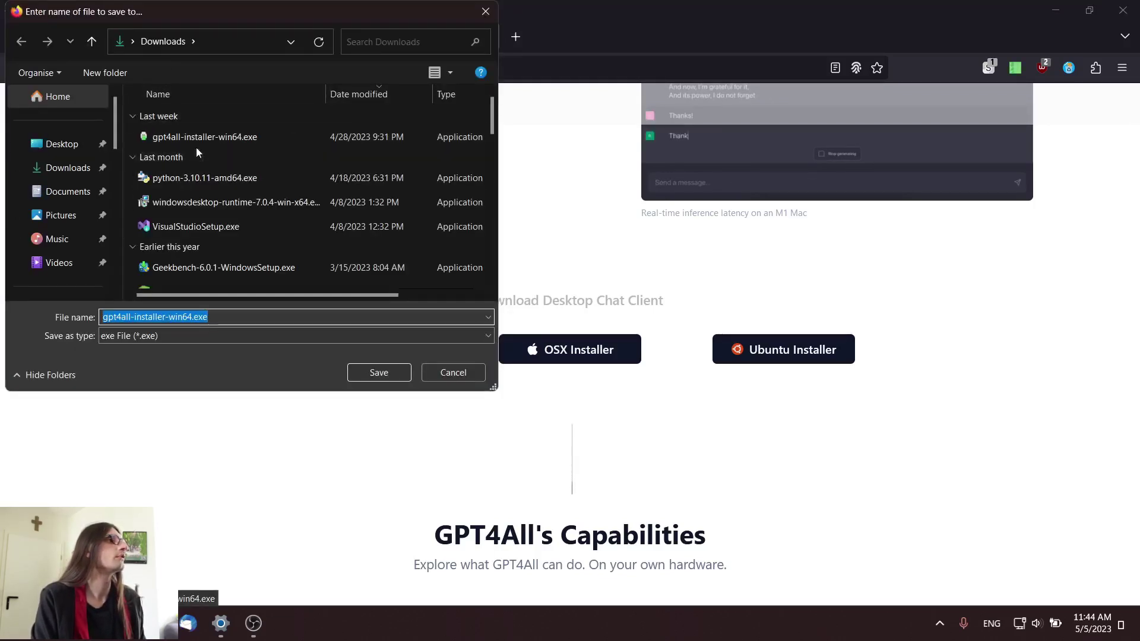
pyautogui.click(378, 373)
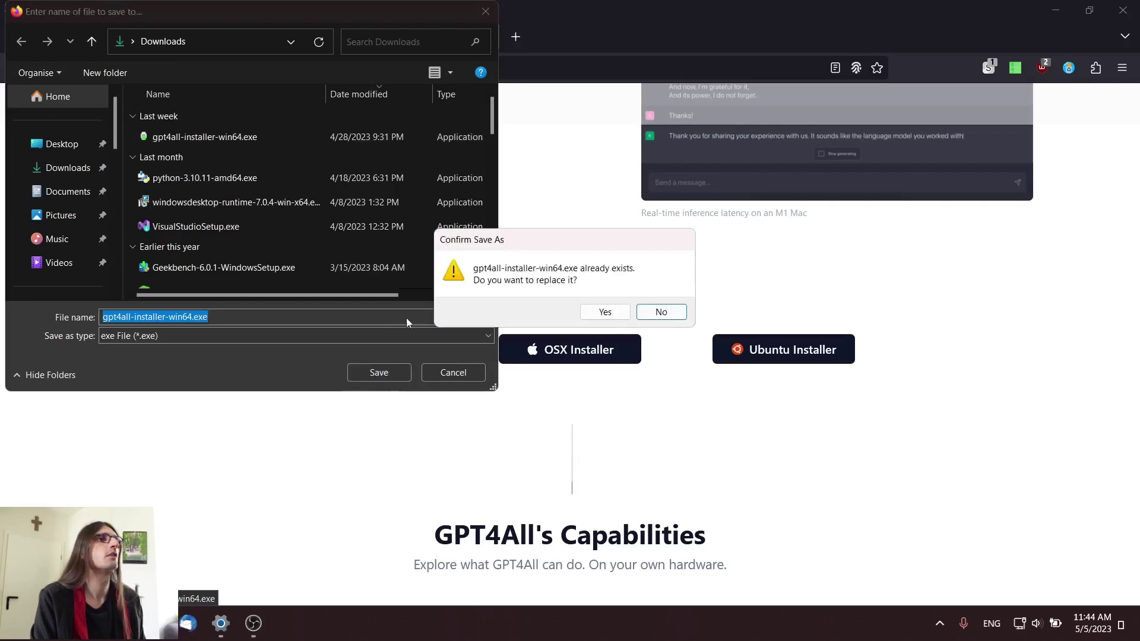
pyautogui.click(606, 312)
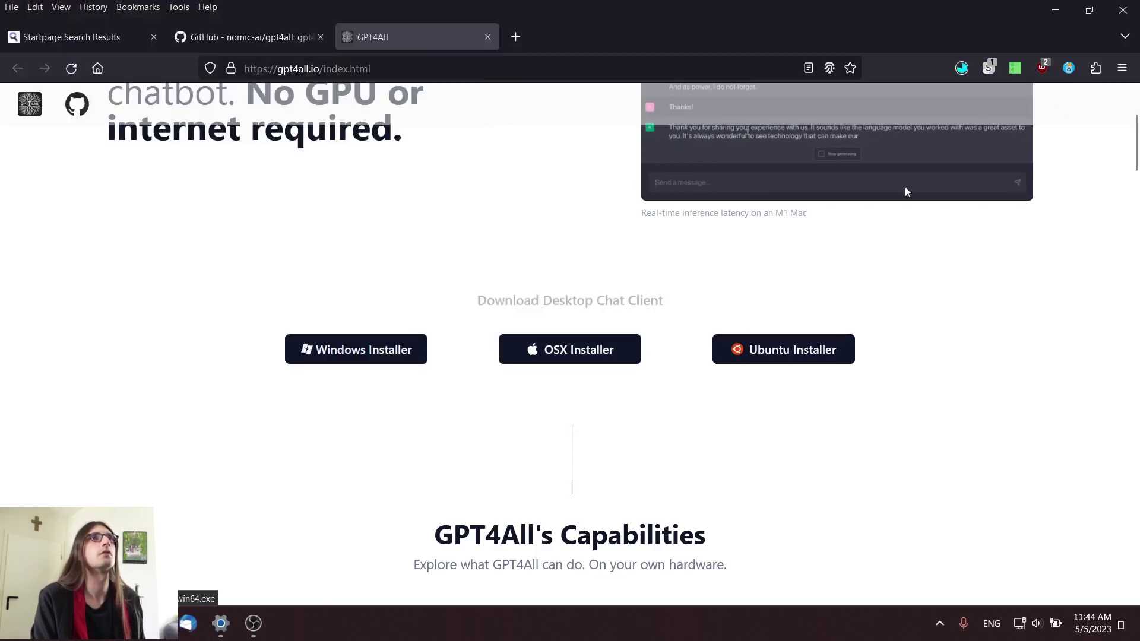
# Run the downloaded gpt4all-installer-win64.exe and allow it past the SmartScreen protection
pyautogui.click(963, 68)
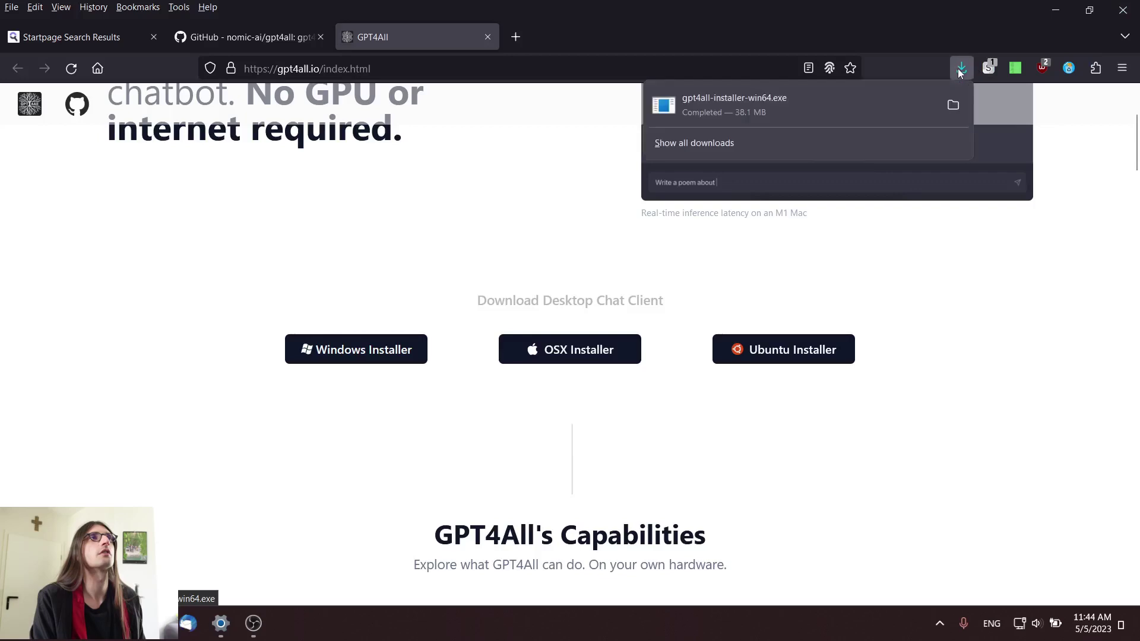
pyautogui.click(806, 102)
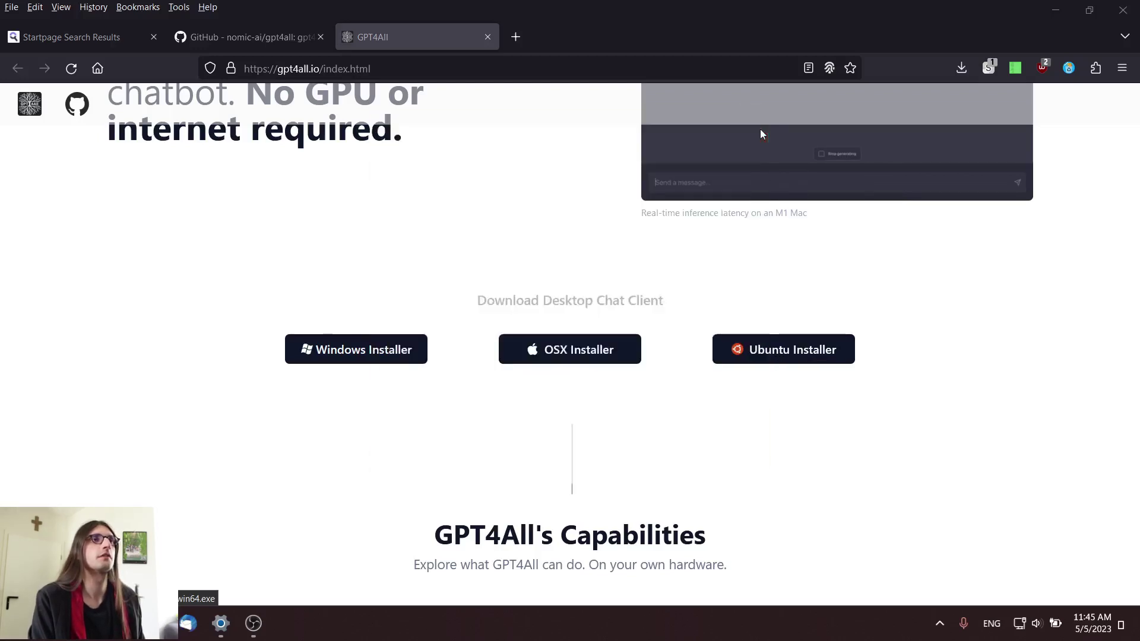
pyautogui.click(751, 118)
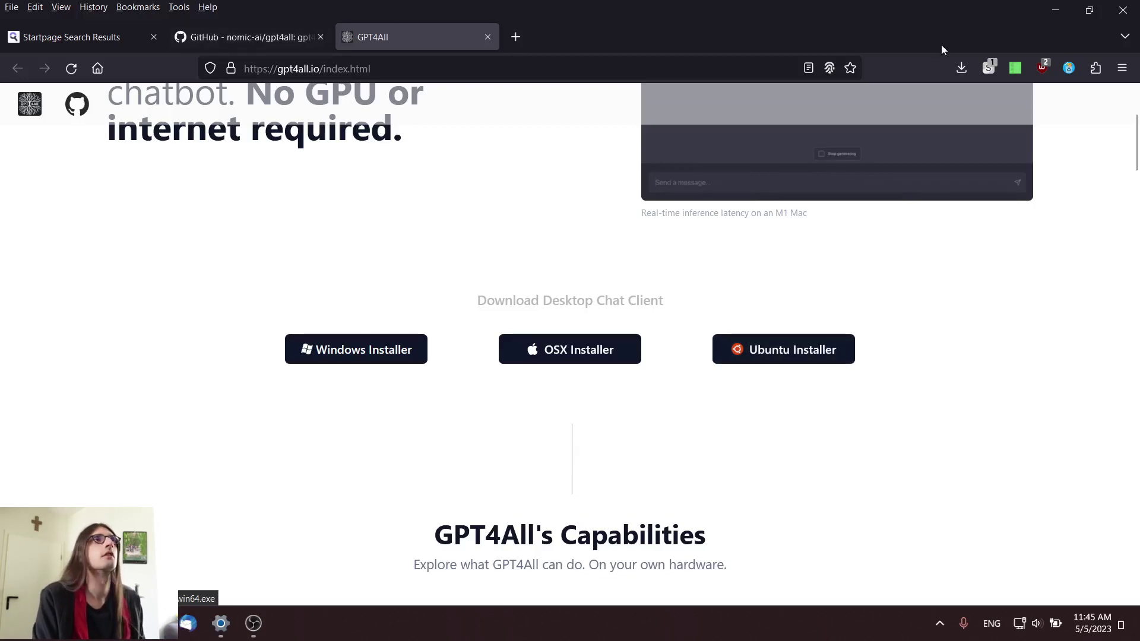
pyautogui.click(963, 72)
pyautogui.click(824, 96)
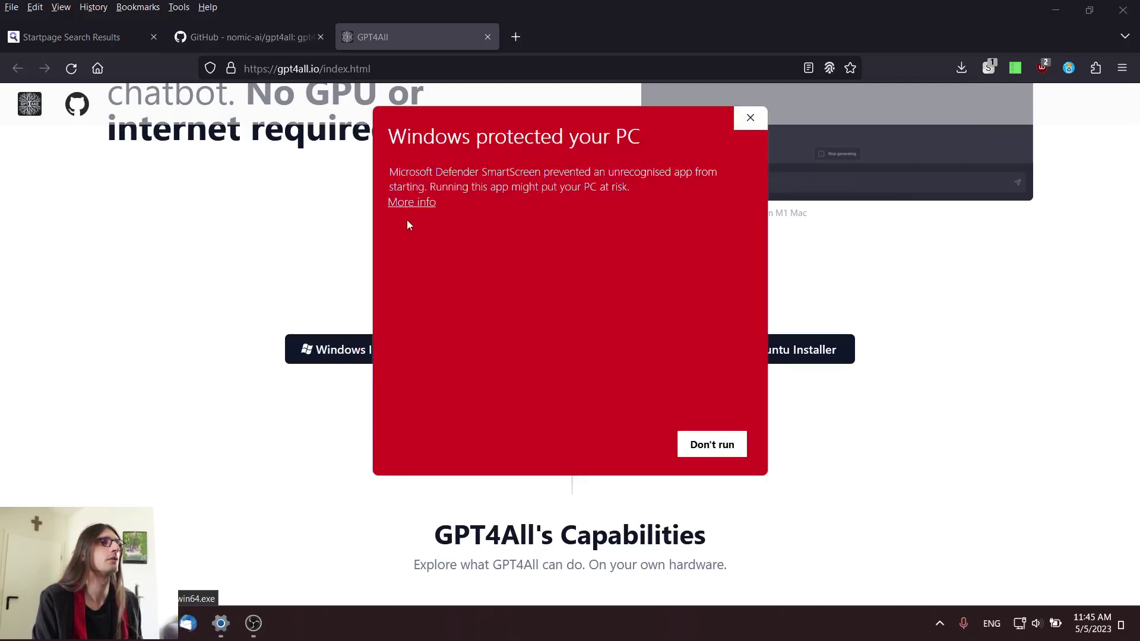
pyautogui.click(410, 202)
pyautogui.click(615, 445)
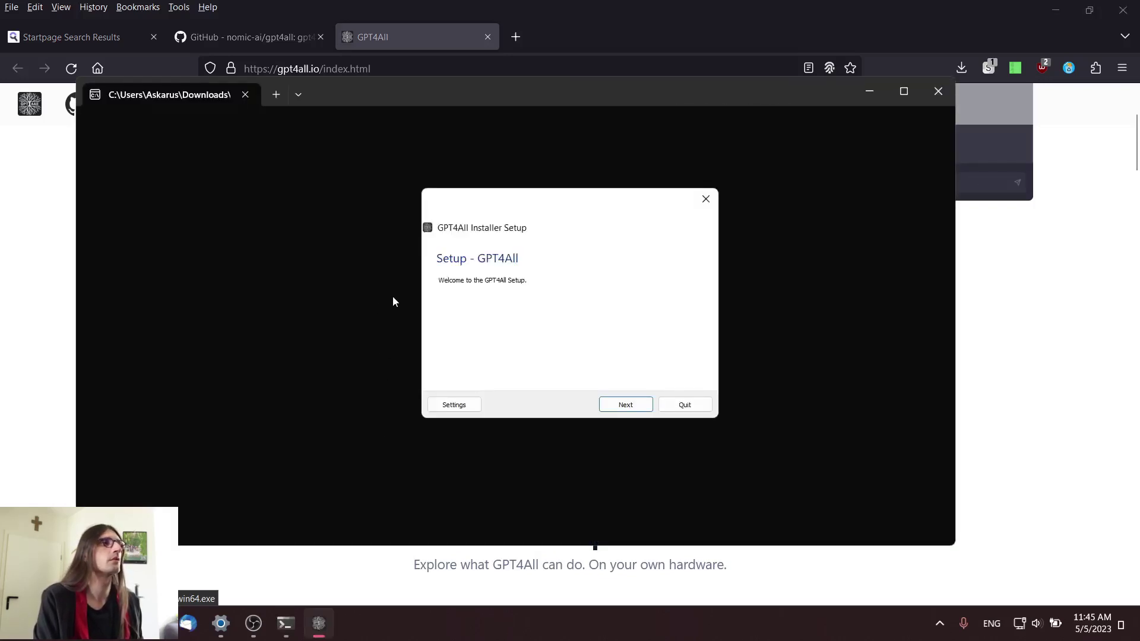
# Start installing GPT4All in the suggested folder, accepting the license and using the GPT4All Start Menu folder
pyautogui.click(626, 404)
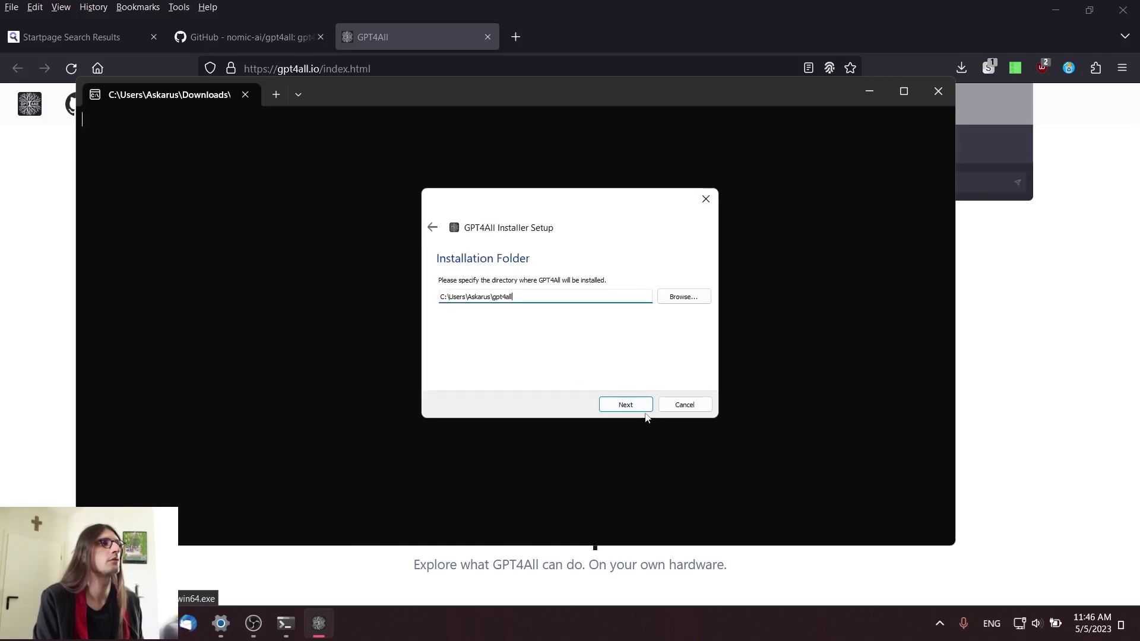
pyautogui.click(624, 405)
pyautogui.click(642, 410)
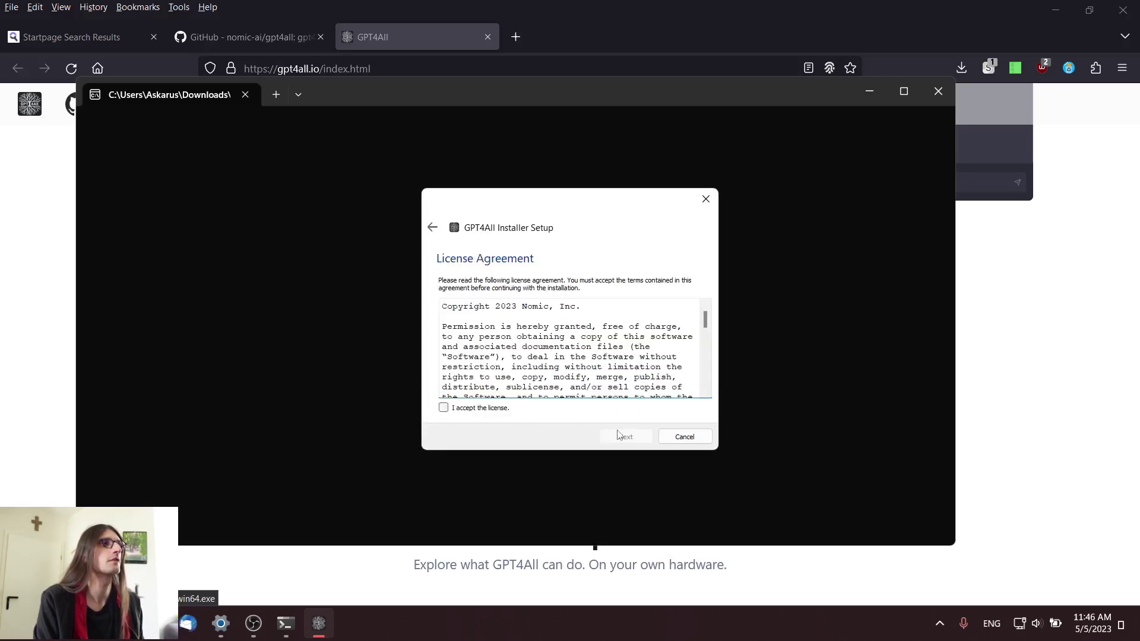
pyautogui.click(477, 408)
pyautogui.click(631, 437)
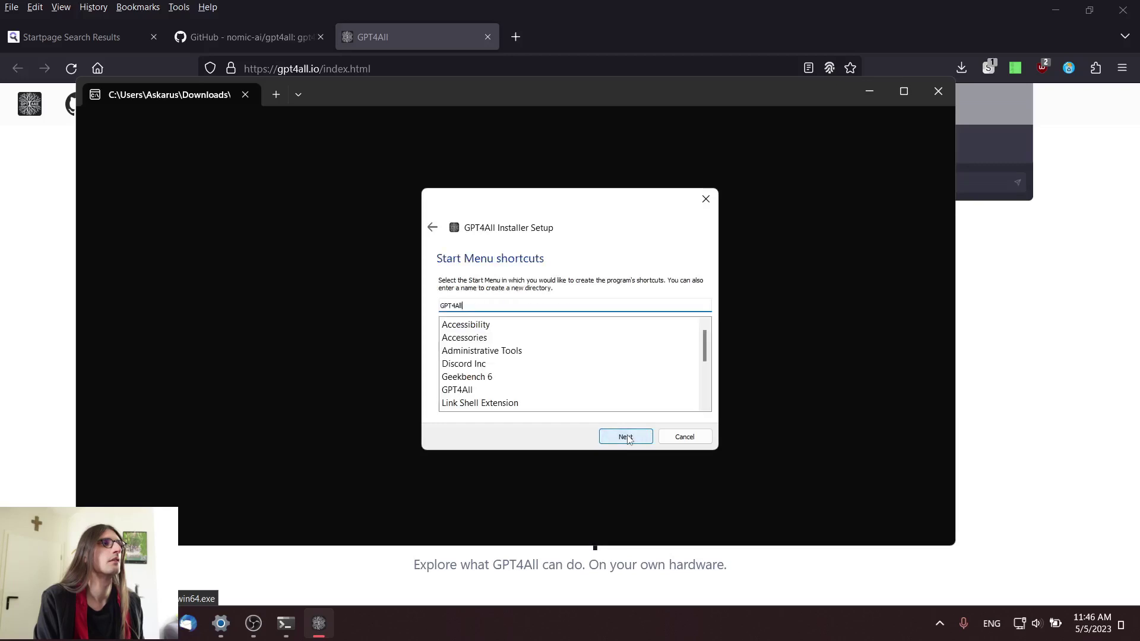
pyautogui.click(627, 437)
pyautogui.click(627, 438)
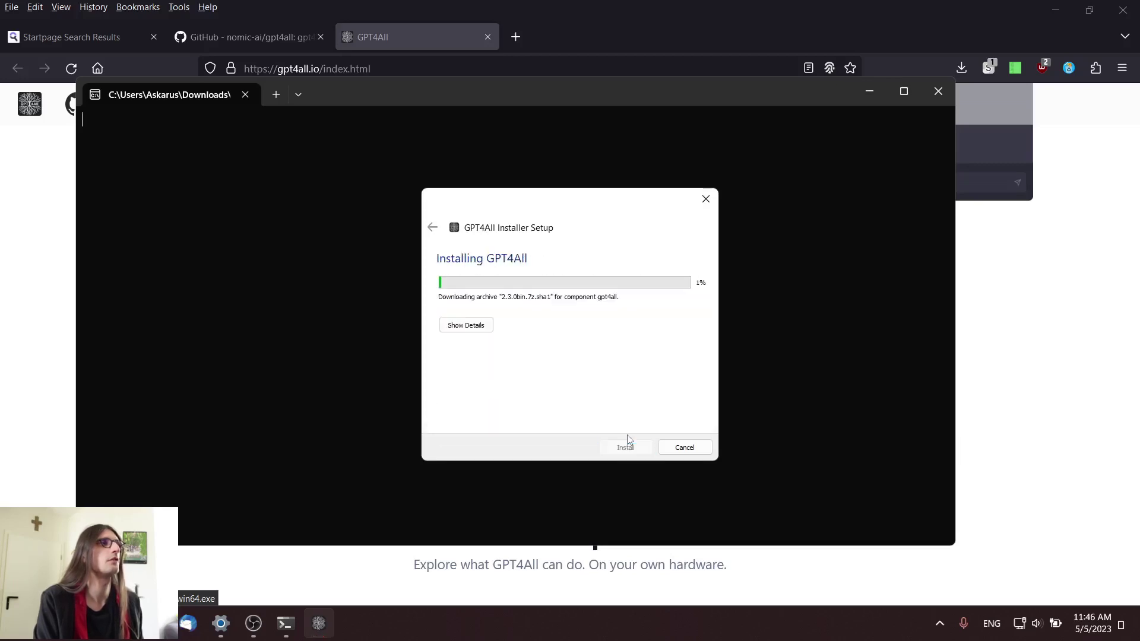
# Cancel the running GPT4All installation and exit the setup wizard
pyautogui.click(684, 447)
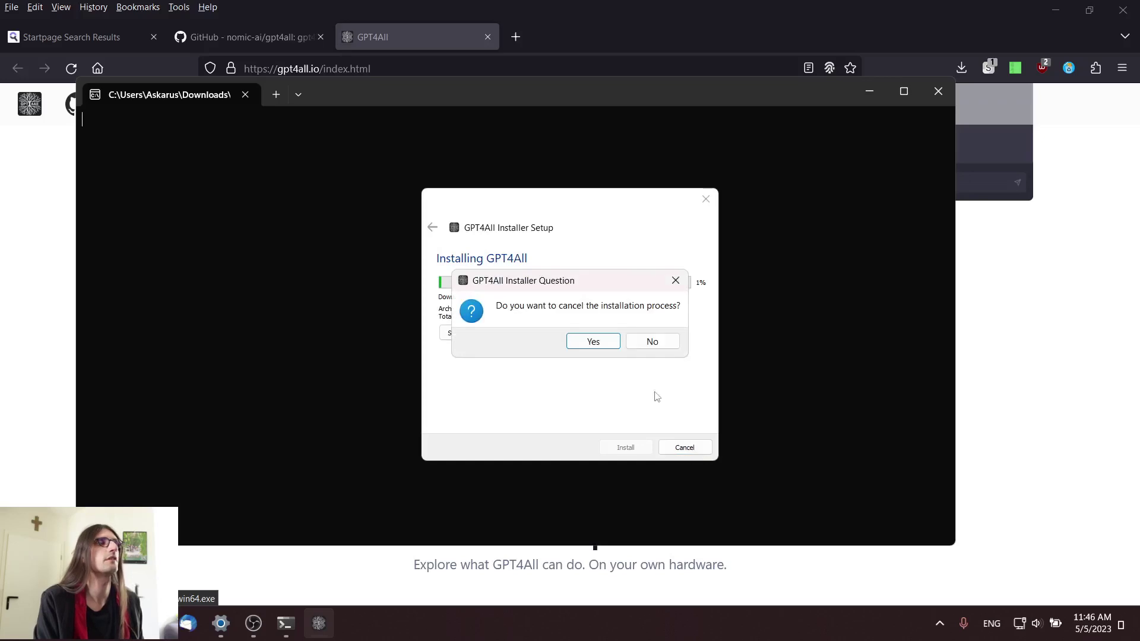
pyautogui.click(590, 342)
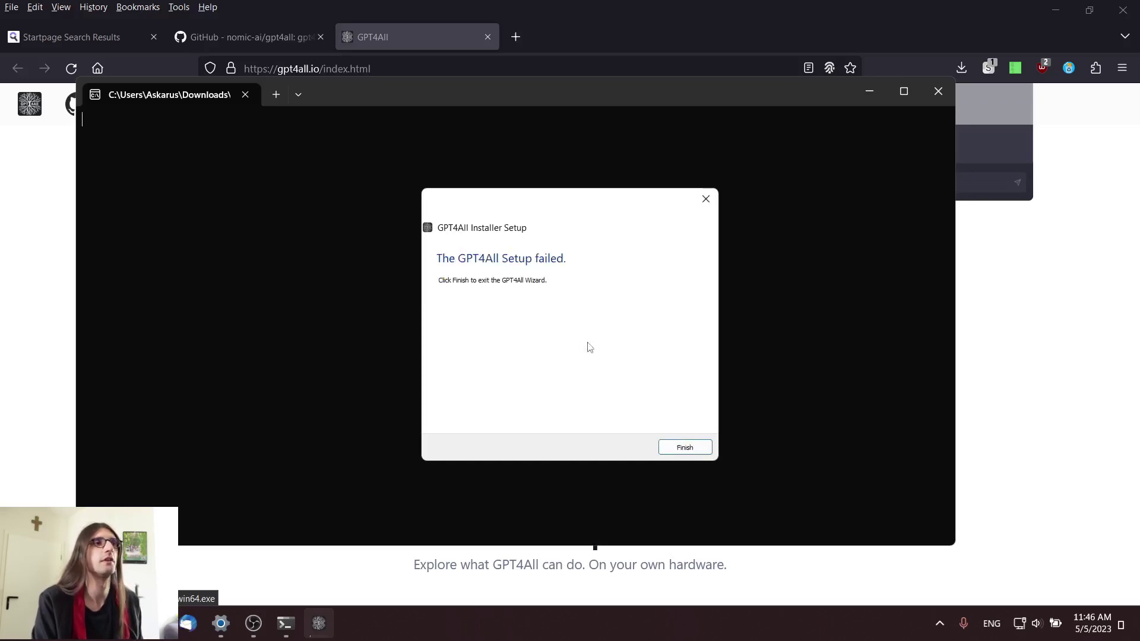
pyautogui.click(684, 448)
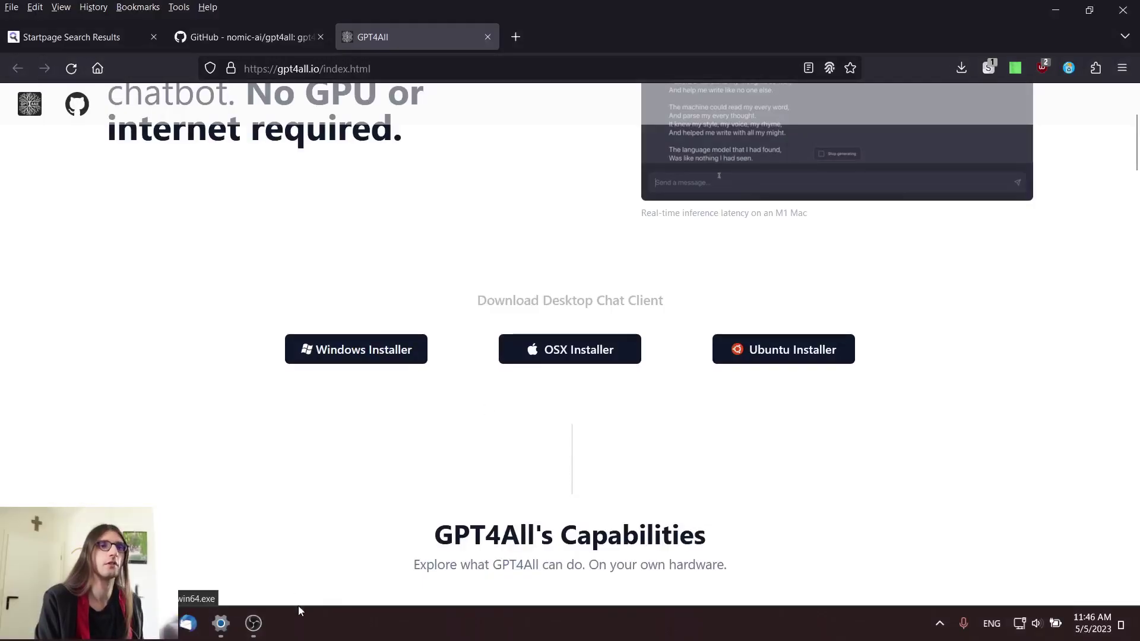
# Show the desktop, search the installed programs for "gpt4" and launch the GPT4All application
pyautogui.click(1137, 624)
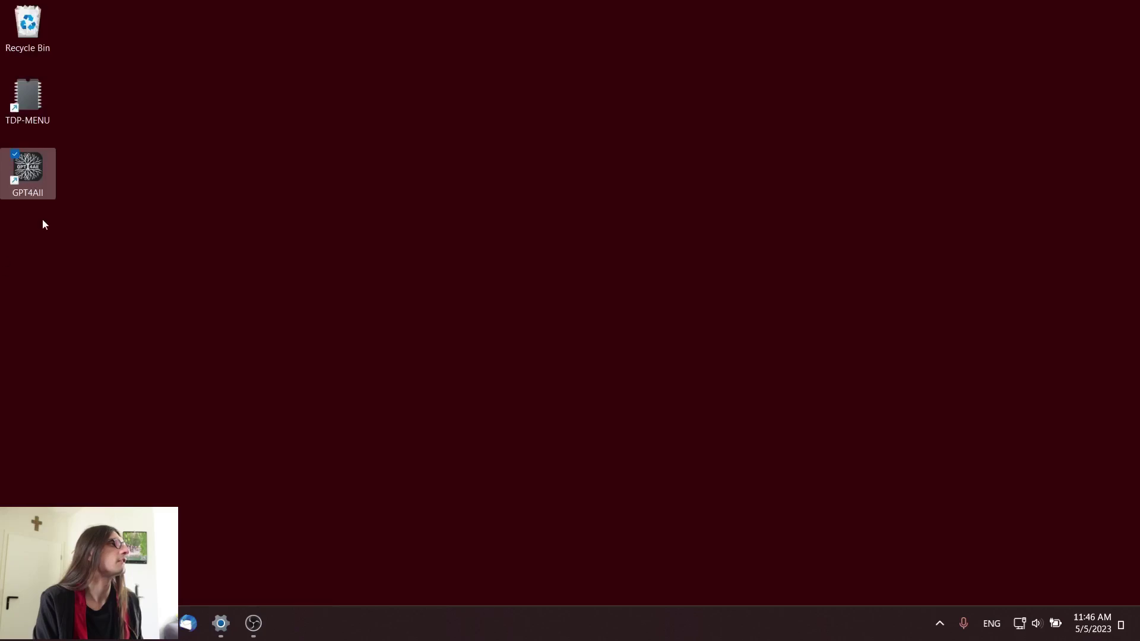
pyautogui.click(202, 365)
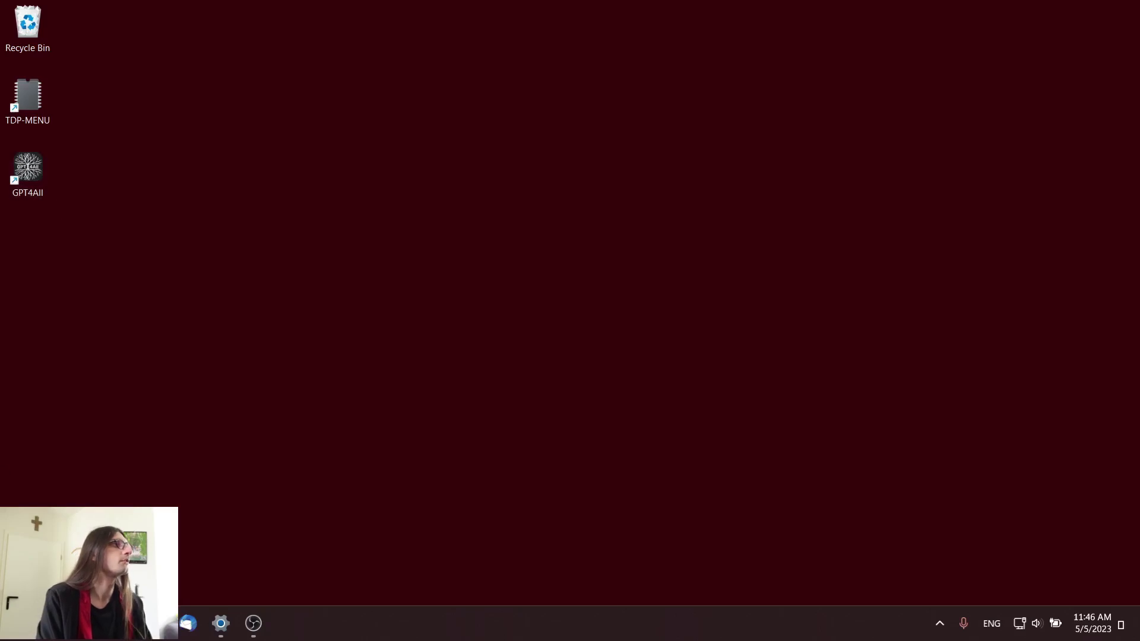
pyautogui.press('super')
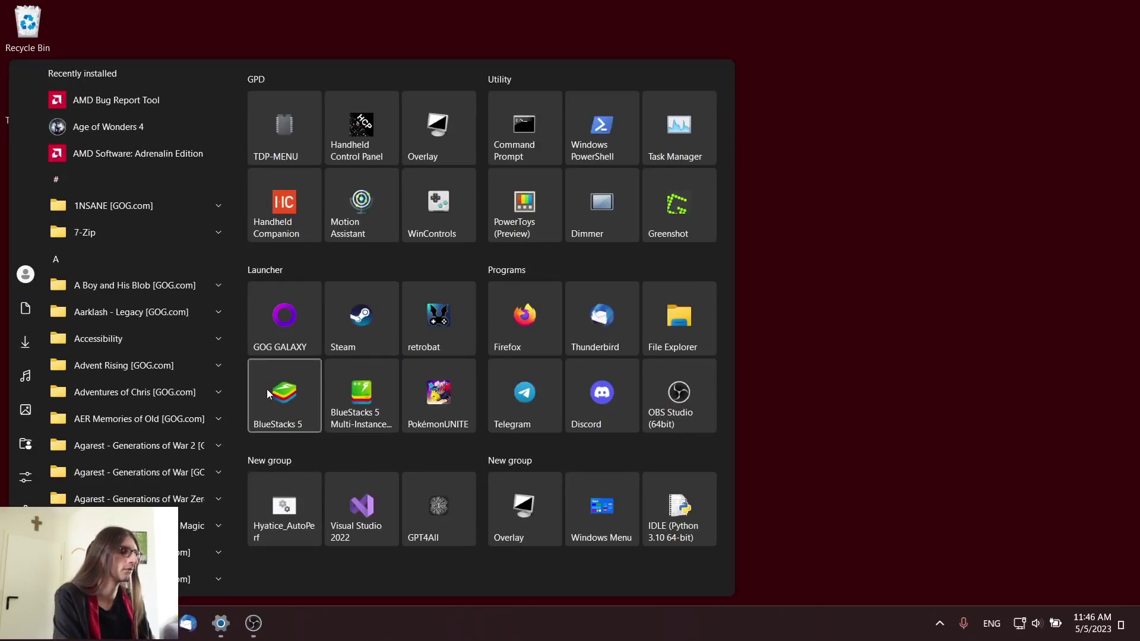
pyautogui.write('gpt4')
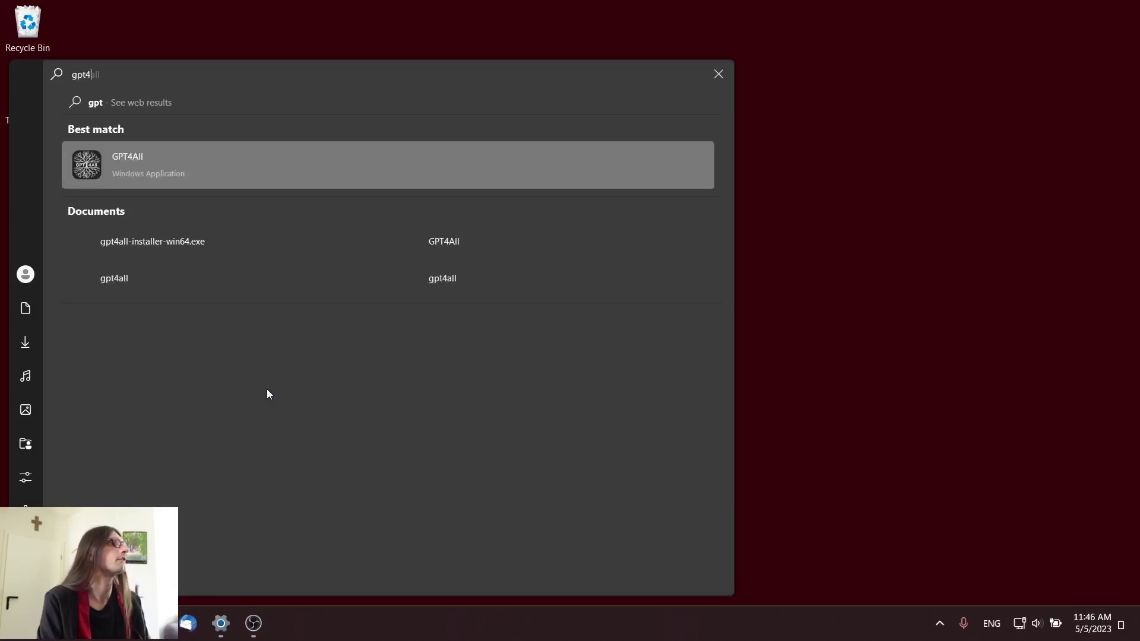
pyautogui.click(142, 147)
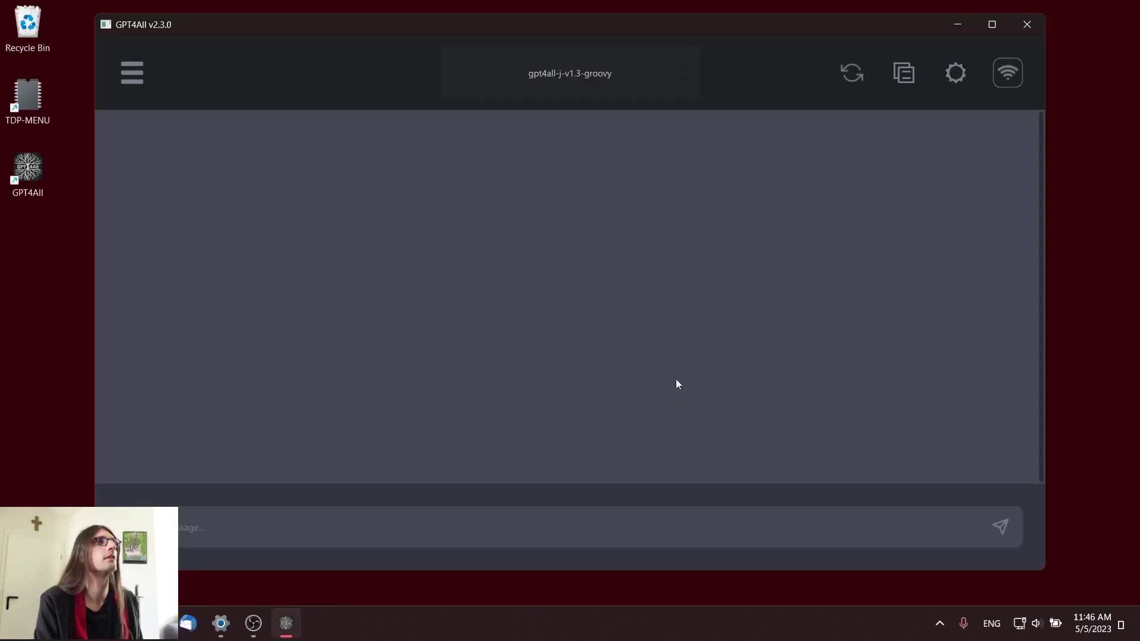
# Examine the models offered in the chat's model selector and the full list of models available for download
pyautogui.click(607, 69)
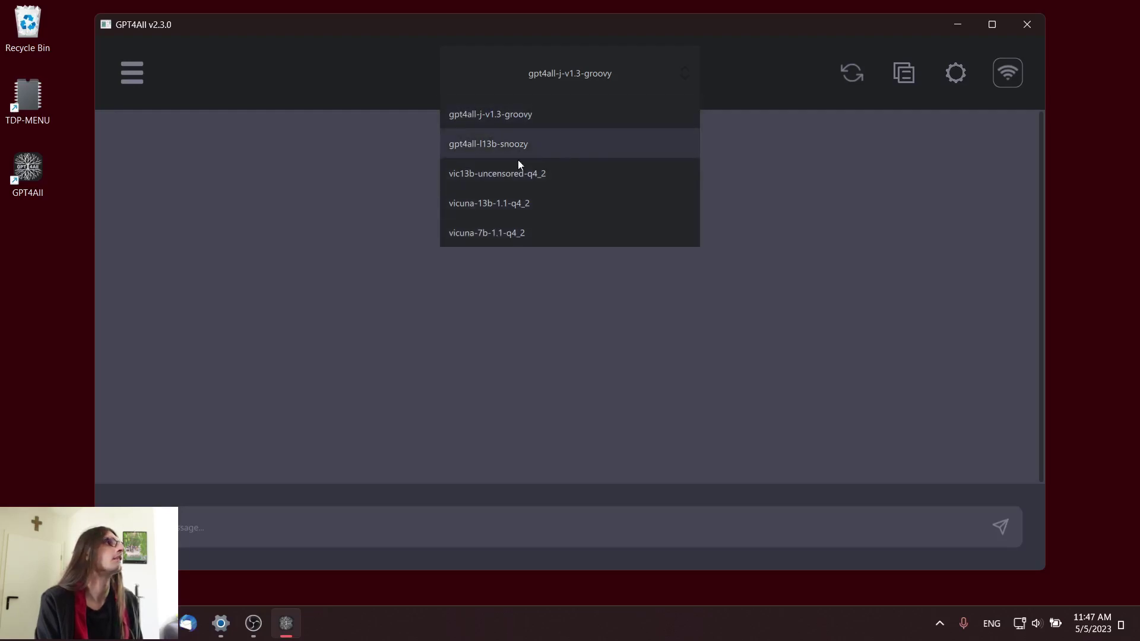
pyautogui.click(425, 85)
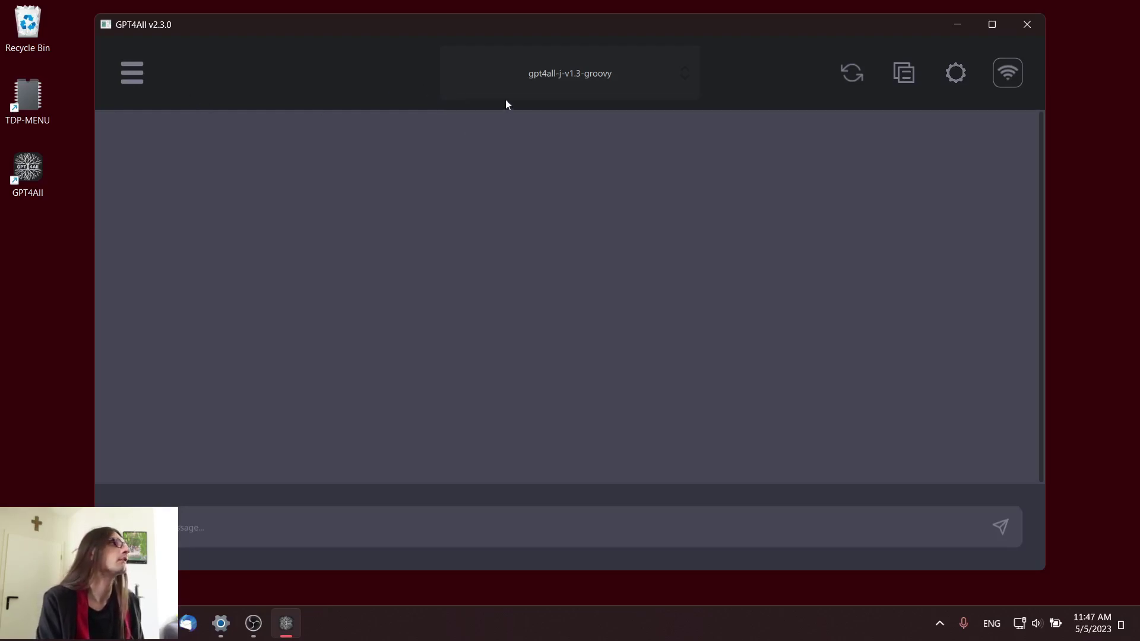
pyautogui.click(128, 81)
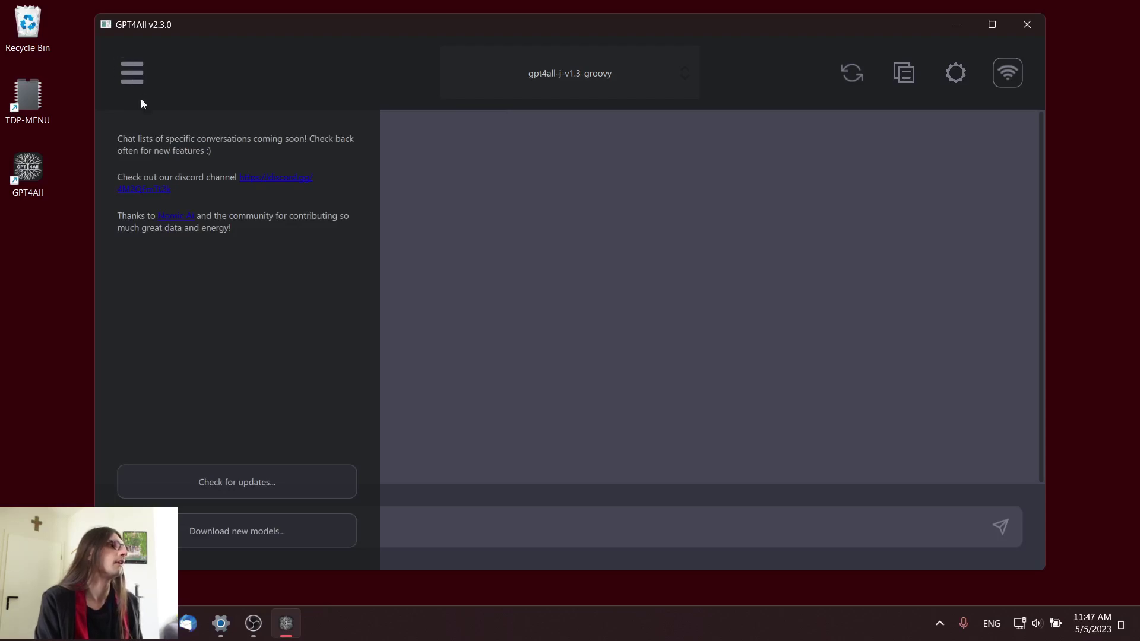
pyautogui.click(198, 537)
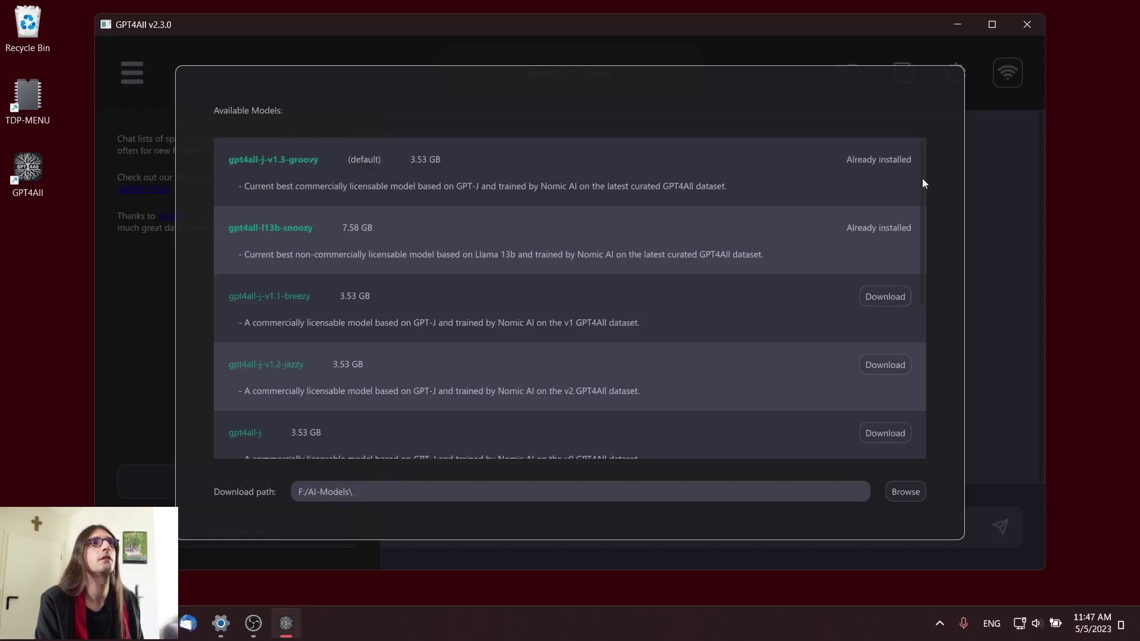
pyautogui.moveTo(924, 171); pyautogui.dragTo(920, 366)
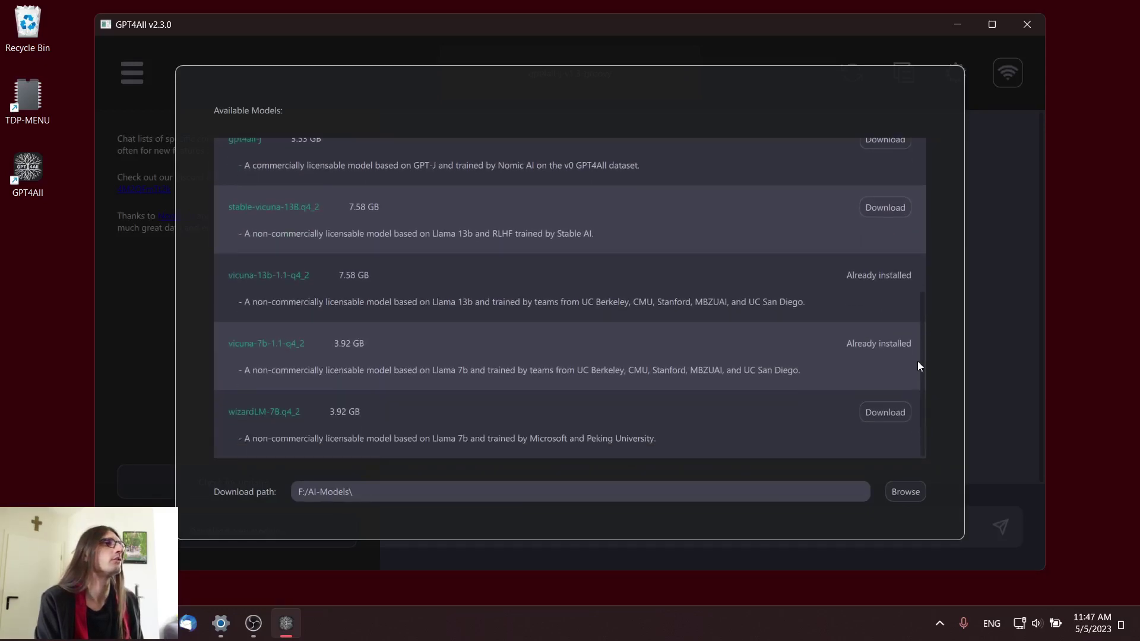
pyautogui.scroll(5, 464, 374)
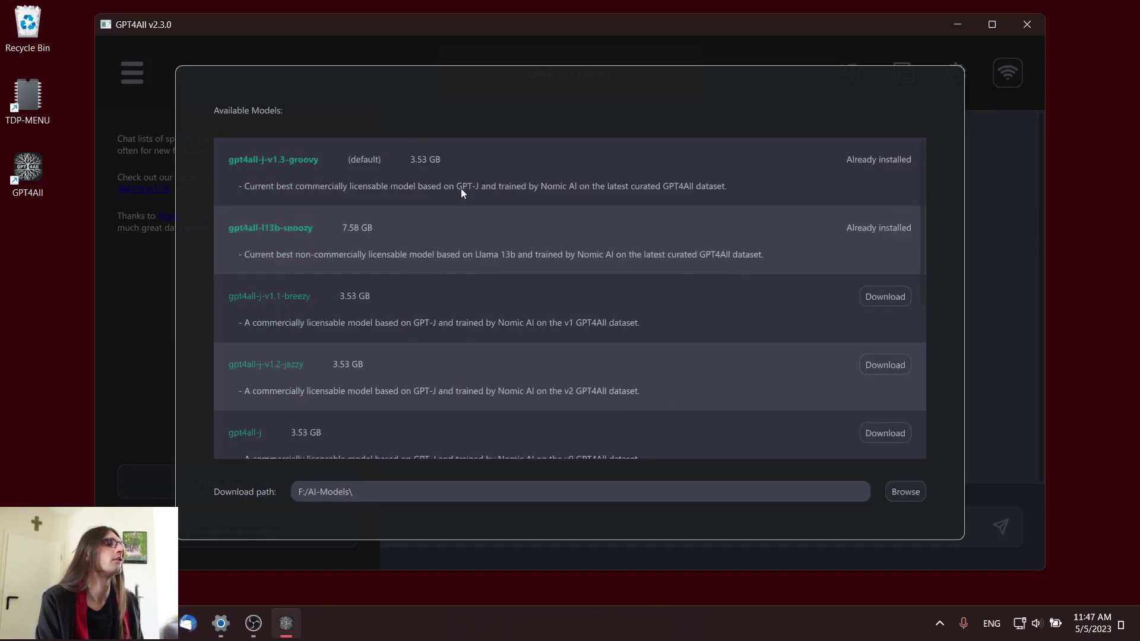
pyautogui.scroll(-5, 443, 294)
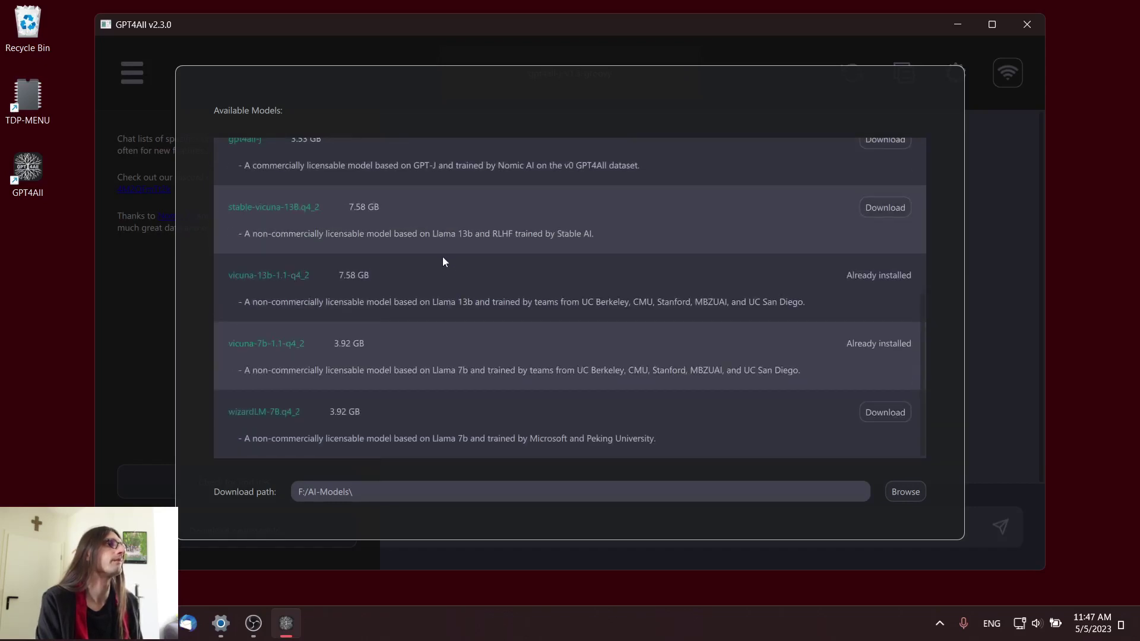
pyautogui.scroll(5, 443, 260)
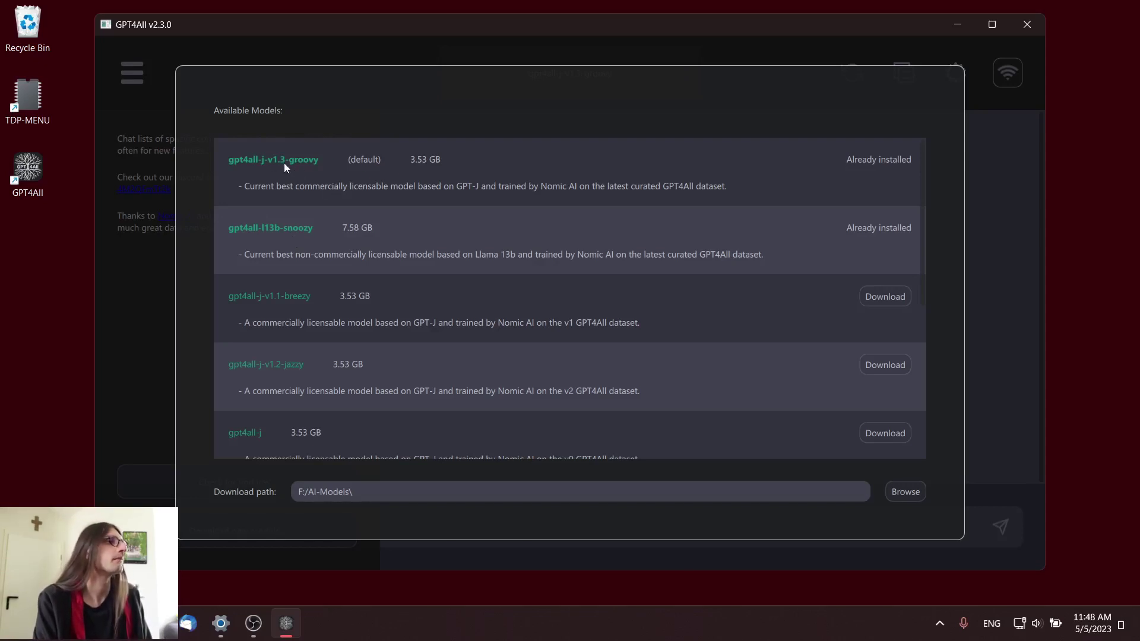
# Look through the full list of available models again and close it to return to the chat
pyautogui.scroll(-5, 291, 163)
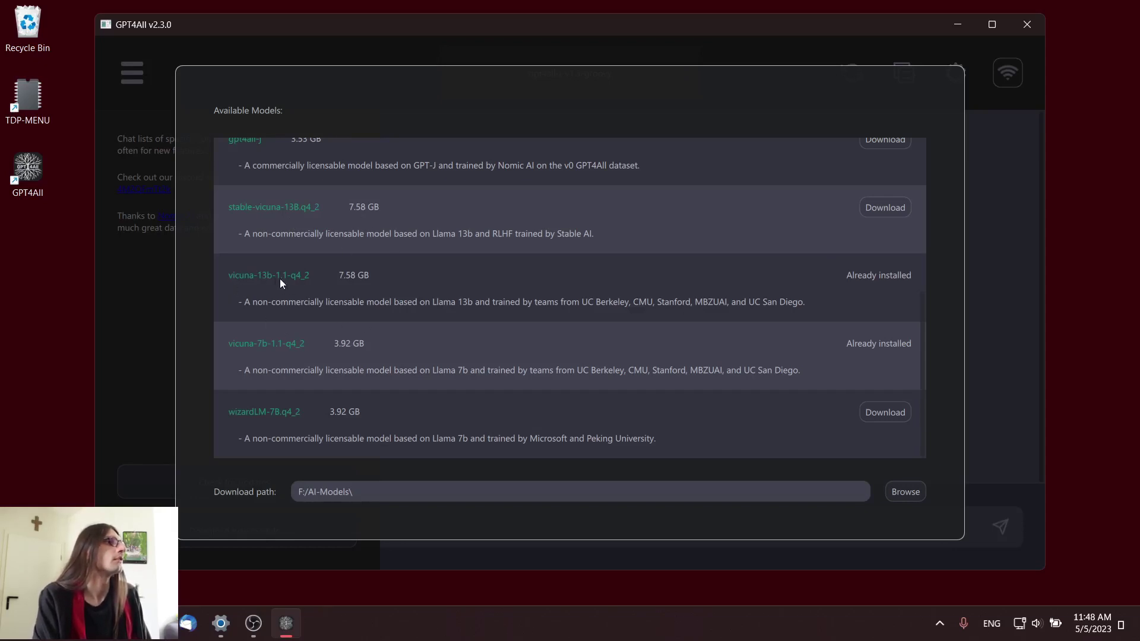
pyautogui.scroll(5, 367, 300)
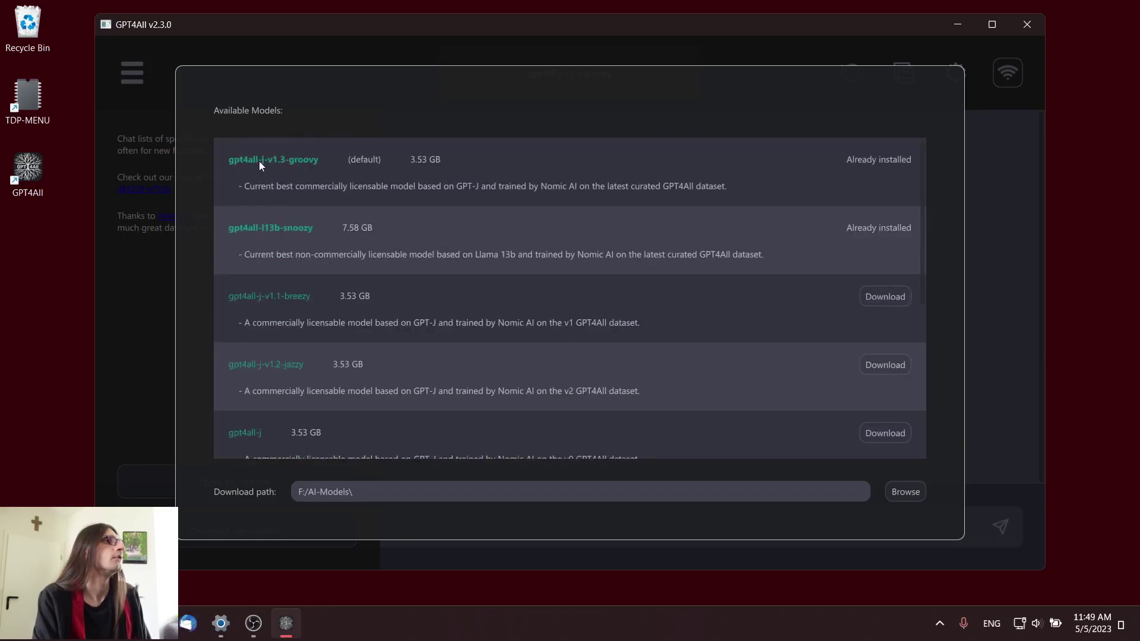
pyautogui.press('Escape')
pyautogui.click(574, 141)
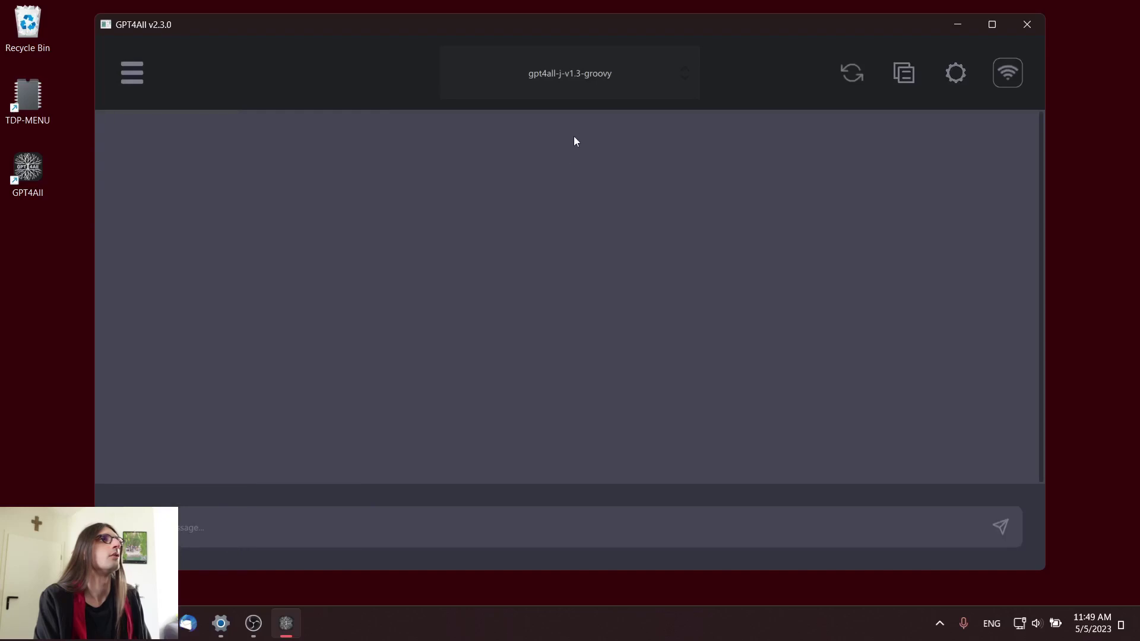
# Send the prompt "Say hello to my viewers on youtube" to the gpt4all-j-v1.3-groovy model
pyautogui.click(572, 62)
pyautogui.click(427, 519)
pyautogui.write('Say hello to my viewers on youtube')
pyautogui.press('Return')
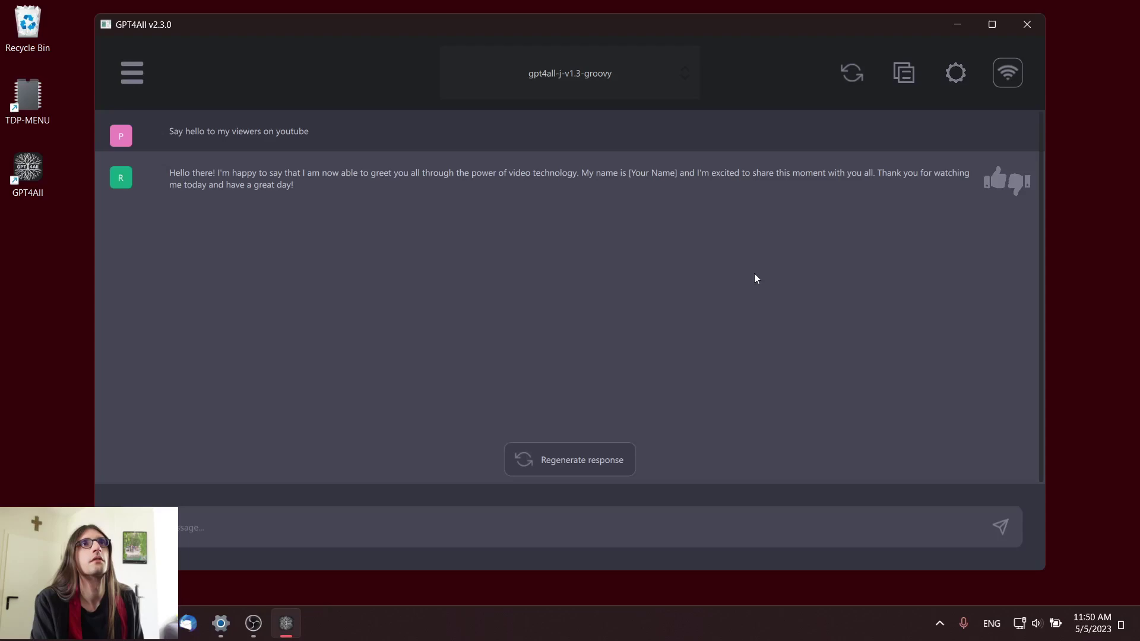
# Open the GPT4All Opensource Datalake contribution terms and select the attribution name entered there
pyautogui.click(1008, 72)
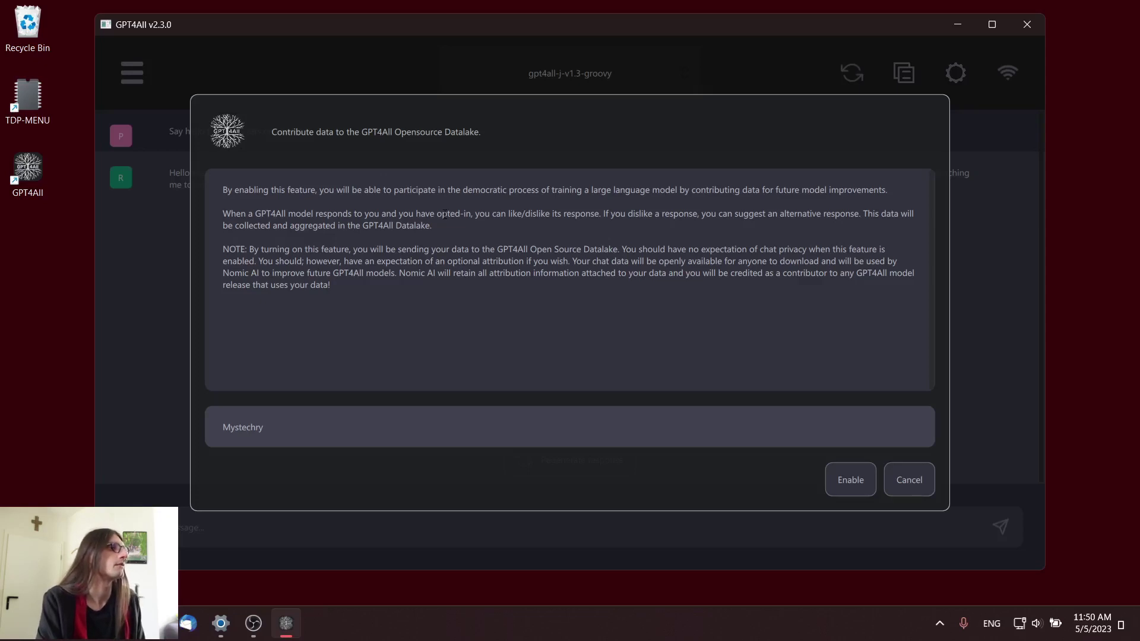
pyautogui.doubleClick(263, 428)
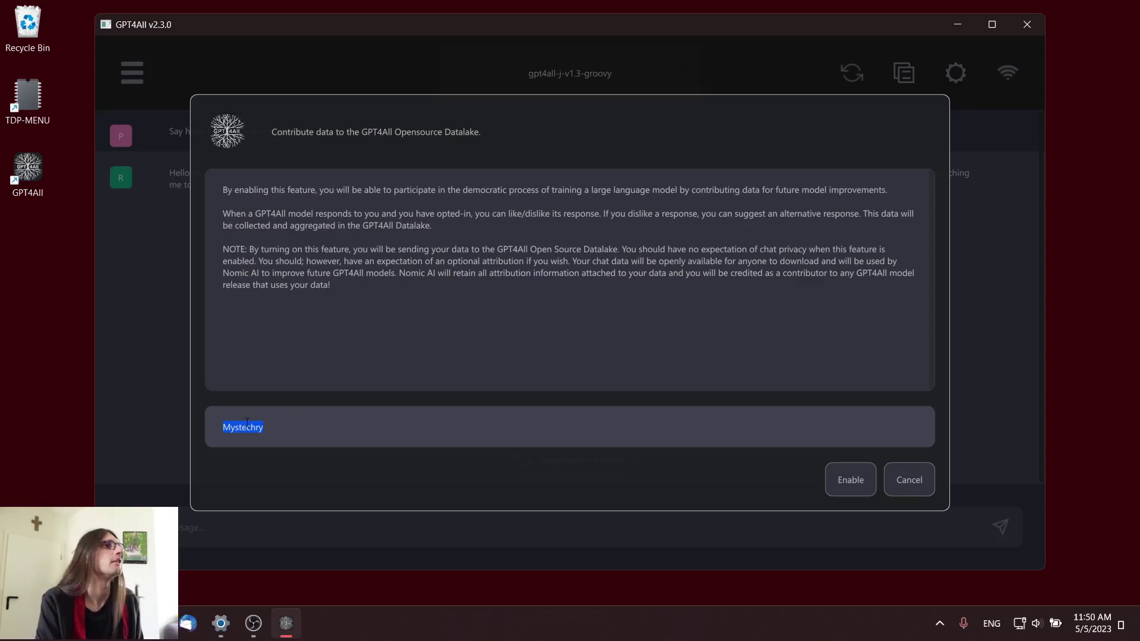
pyautogui.press('Return')
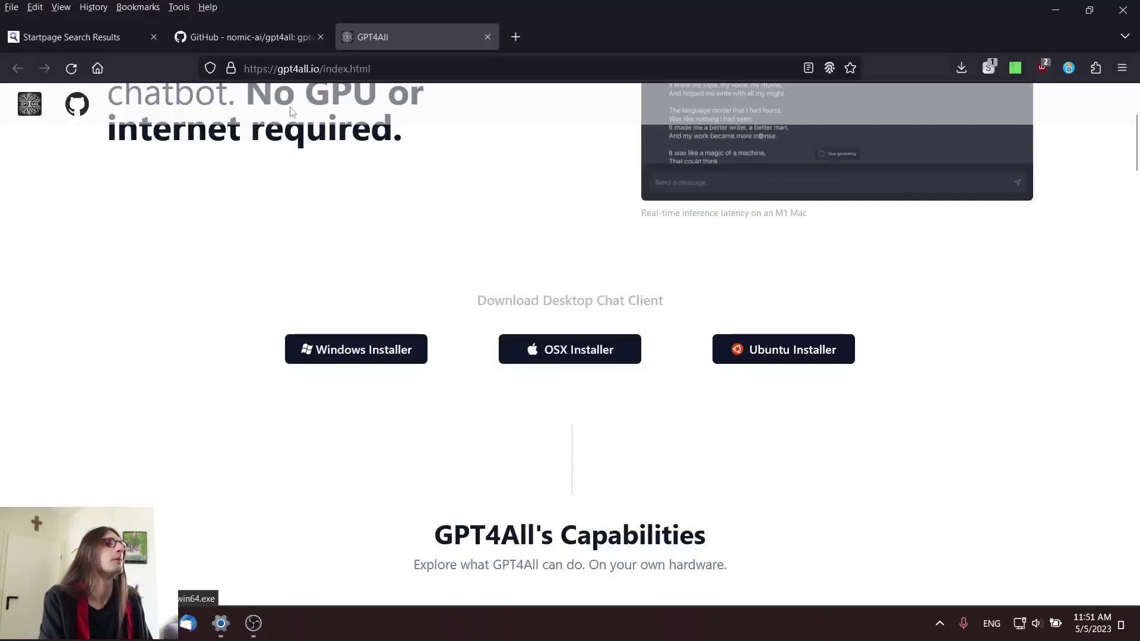
# Look through the capabilities, Windows installation instructions and performance benchmarks on the GPT4All website
pyautogui.scroll(-10, 569, 288)
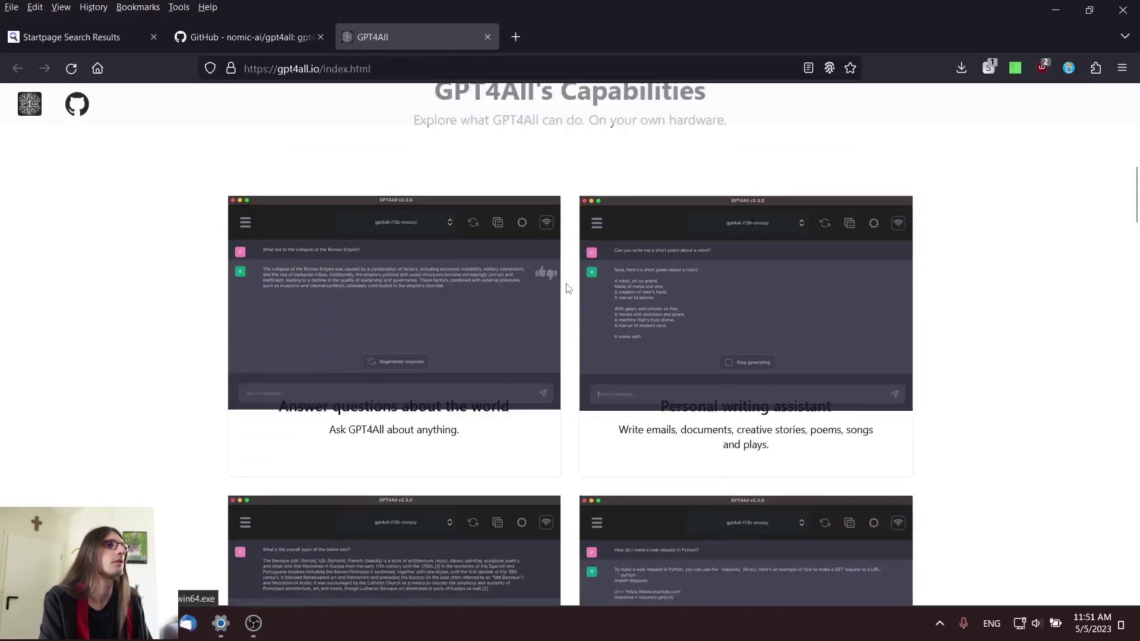
pyautogui.scroll(-10, 565, 283)
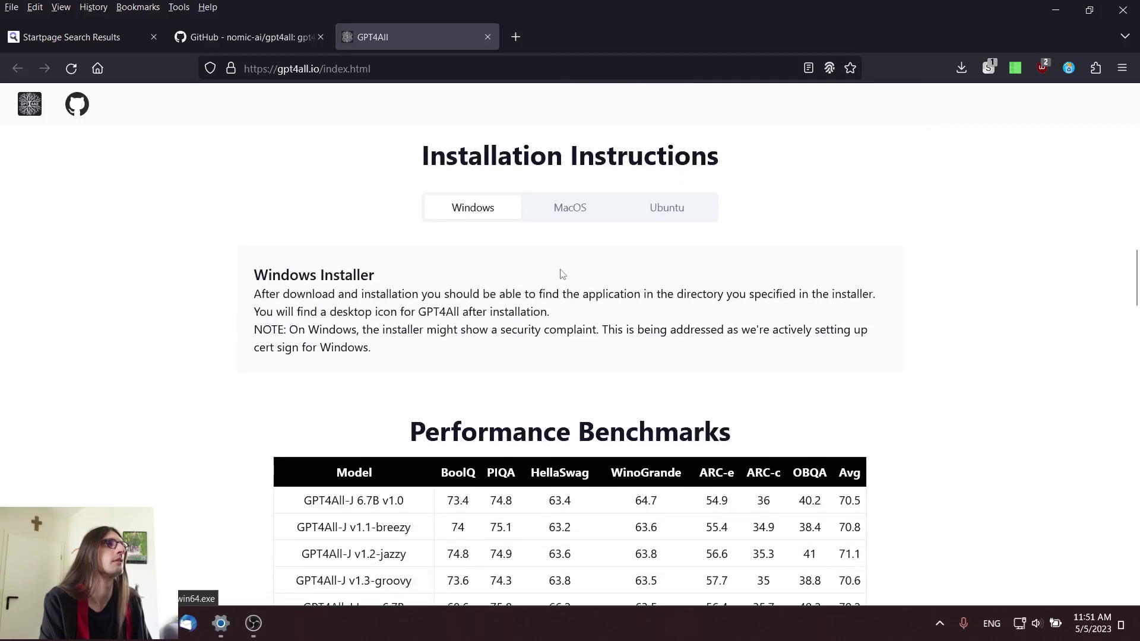
pyautogui.scroll(-2, 562, 274)
pyautogui.scroll(3, 561, 230)
pyautogui.scroll(-5, 561, 230)
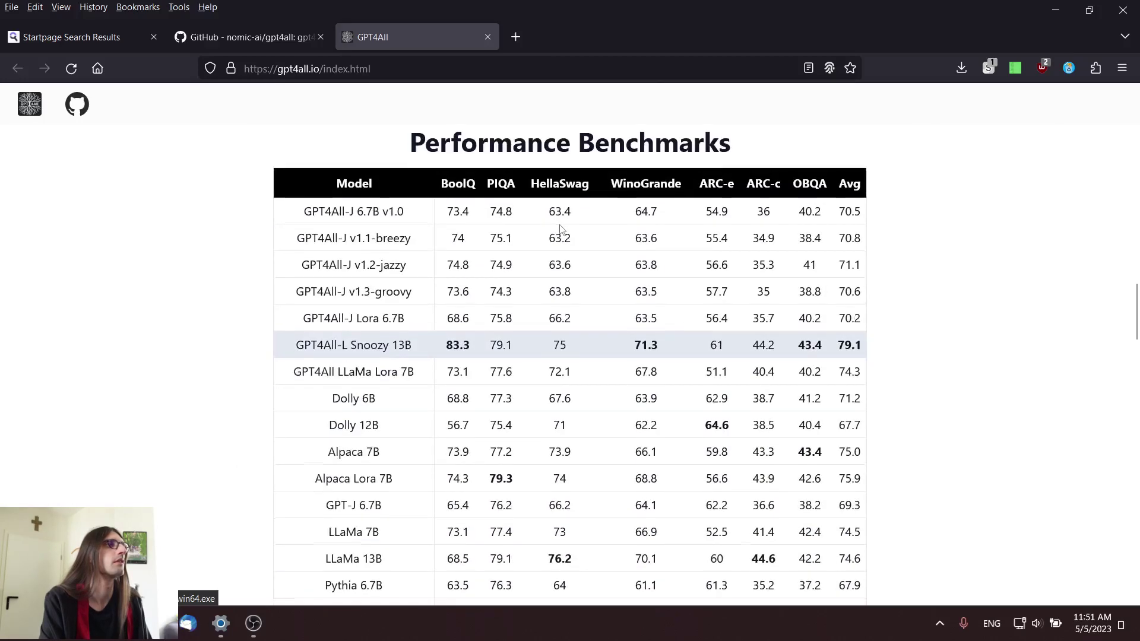
pyautogui.scroll(-15, 561, 229)
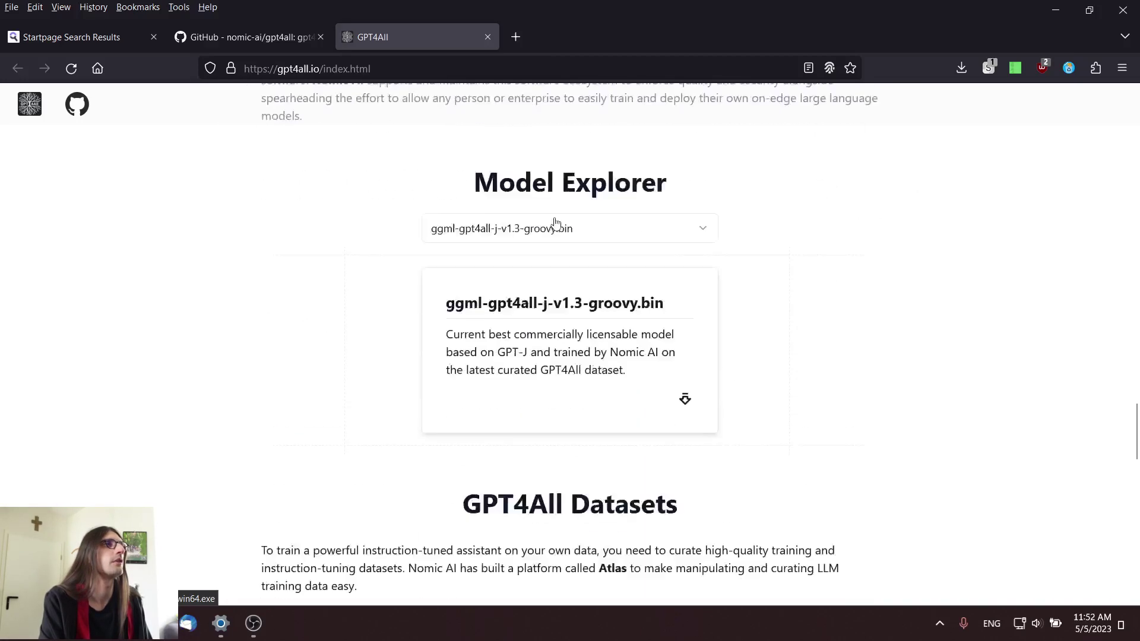
# View the models in the website's Model Explorer, start downloading ggml-gpt4all-j-v1.3-groovy.bin and cancel the save
pyautogui.scroll(-2, 555, 223)
pyautogui.scroll(3, 620, 271)
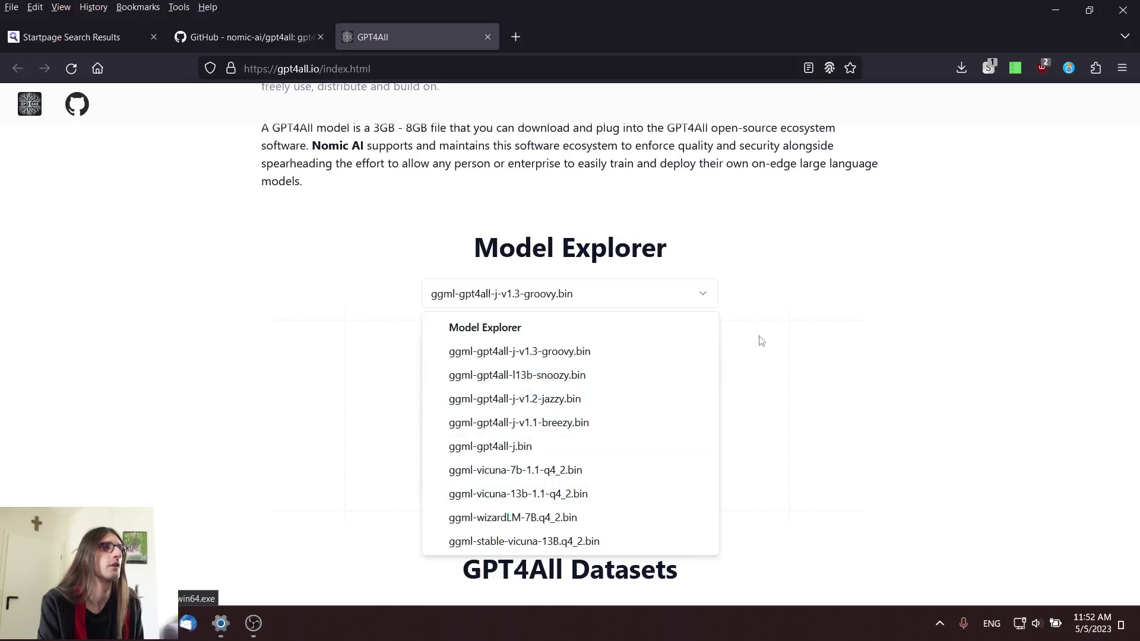
pyautogui.press('Escape')
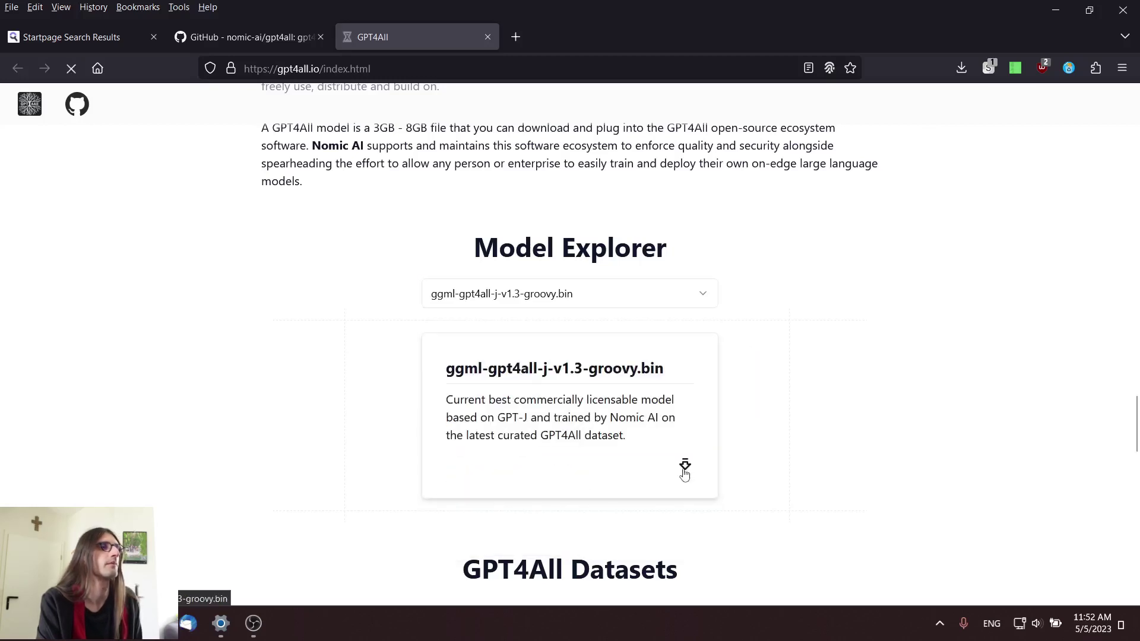
pyautogui.click(700, 462)
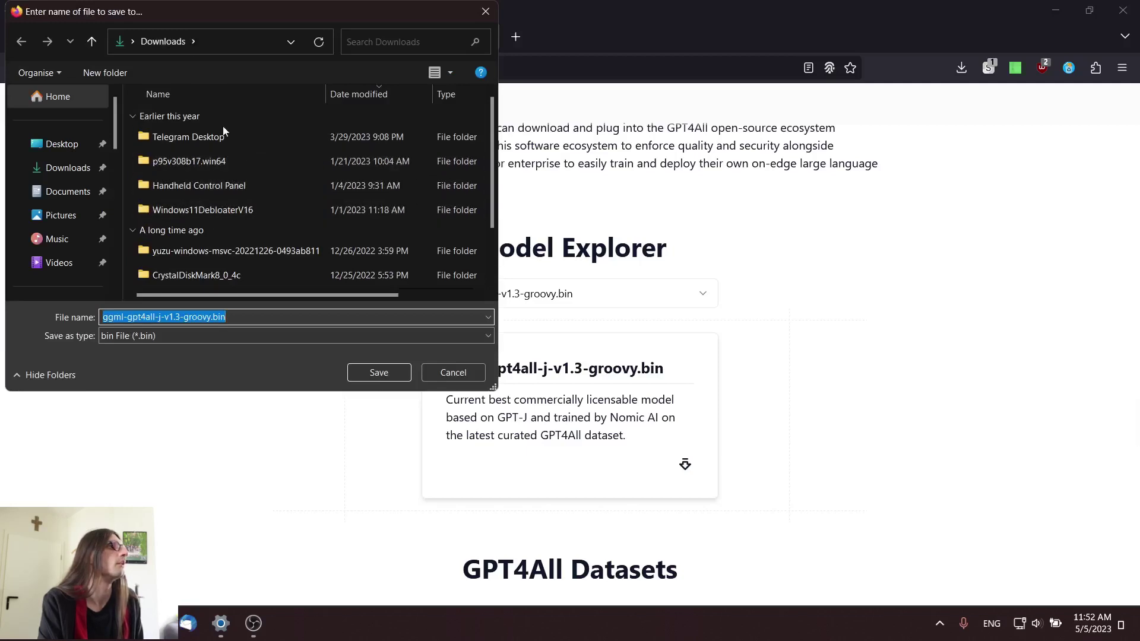
pyautogui.click(454, 373)
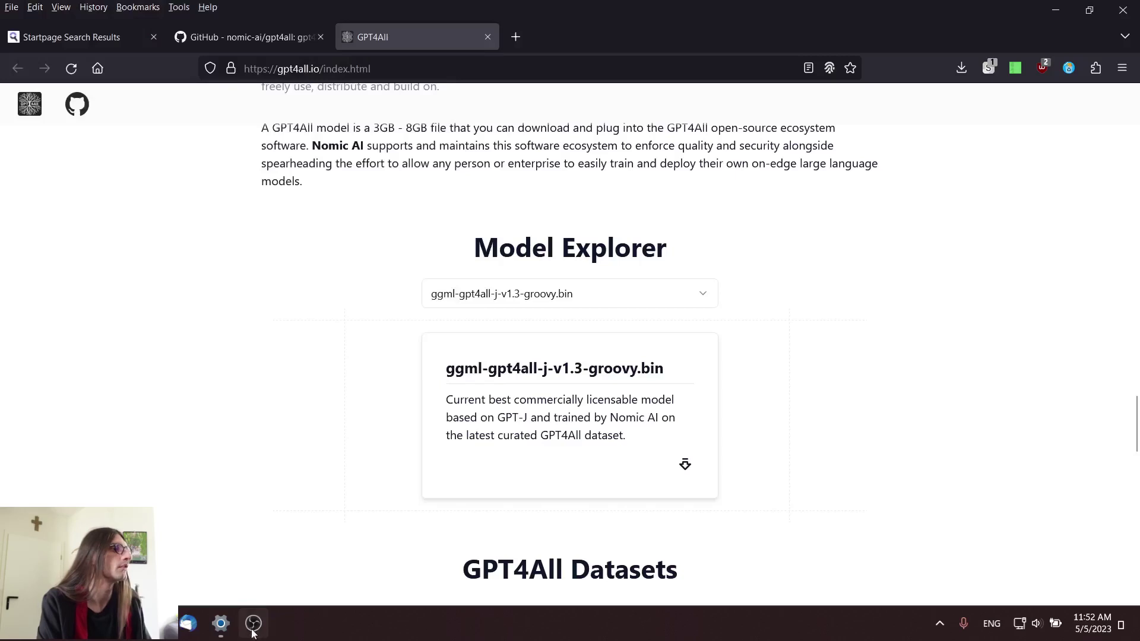
# Show the desktop and launch GPT4All from its desktop shortcut
pyautogui.click(253, 634)
pyautogui.click(253, 633)
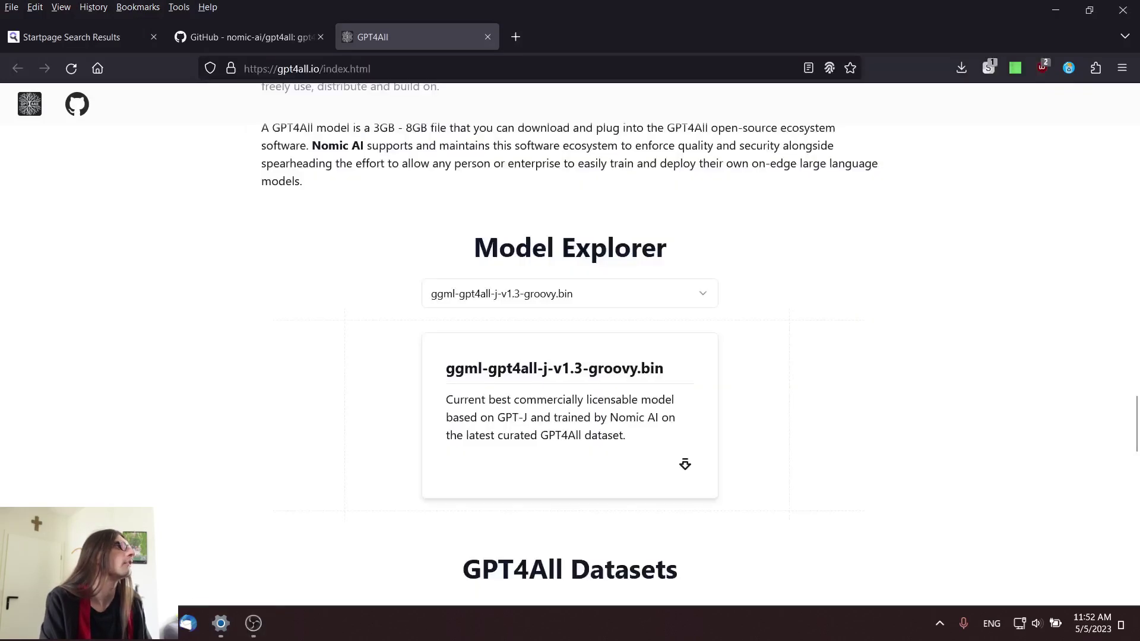
pyautogui.press('super')
pyautogui.press('Escape')
pyautogui.press('super+d')
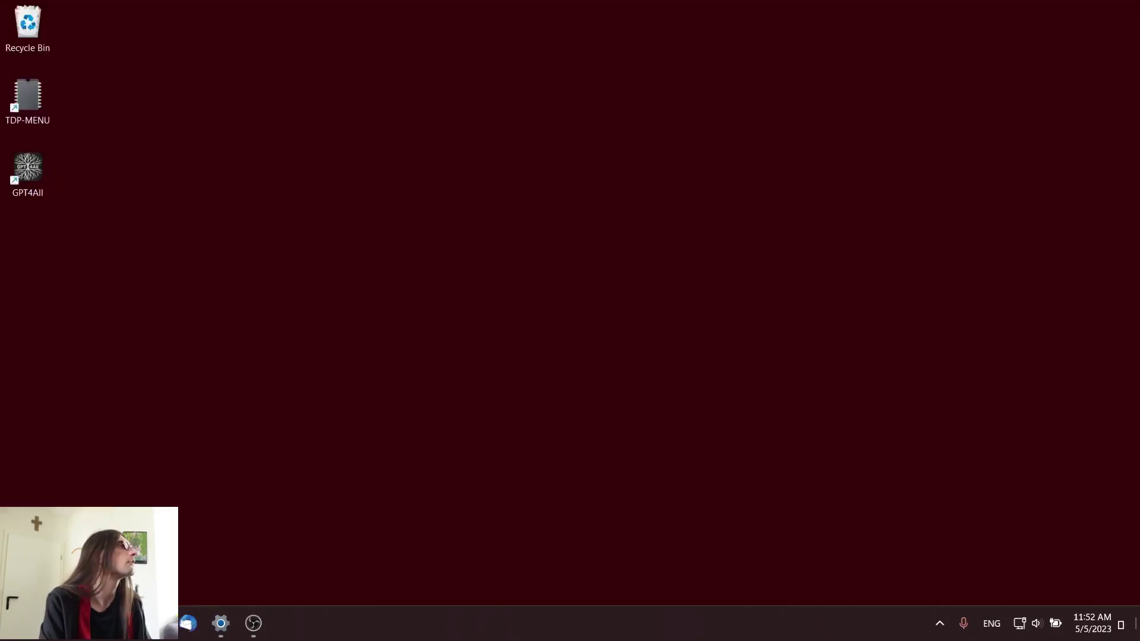
pyautogui.click(36, 178)
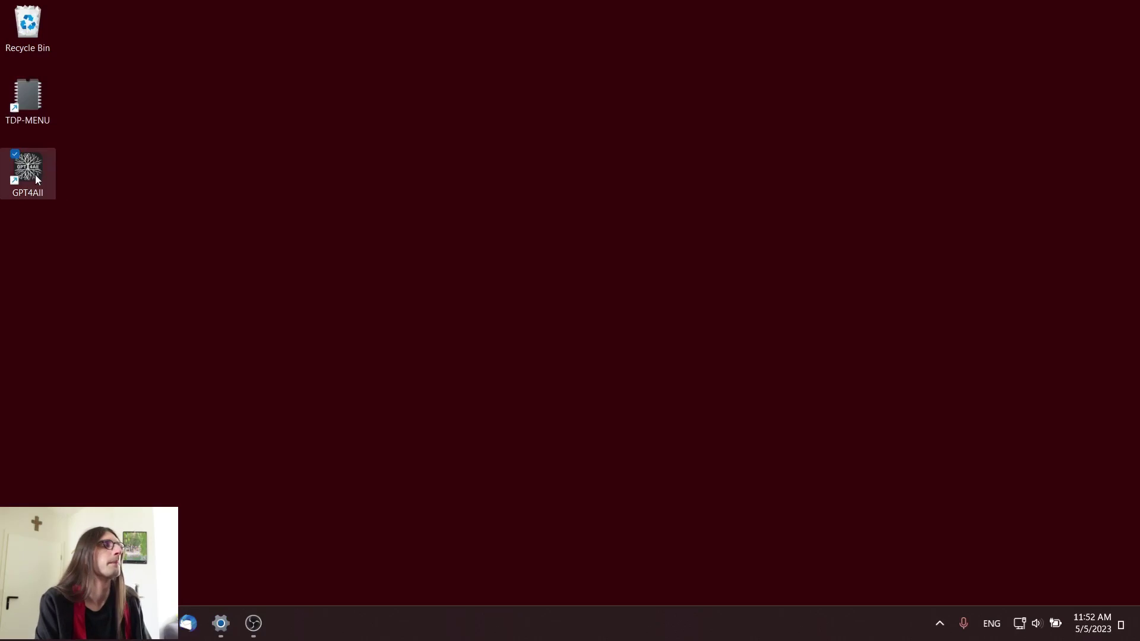
pyautogui.doubleClick(34, 175)
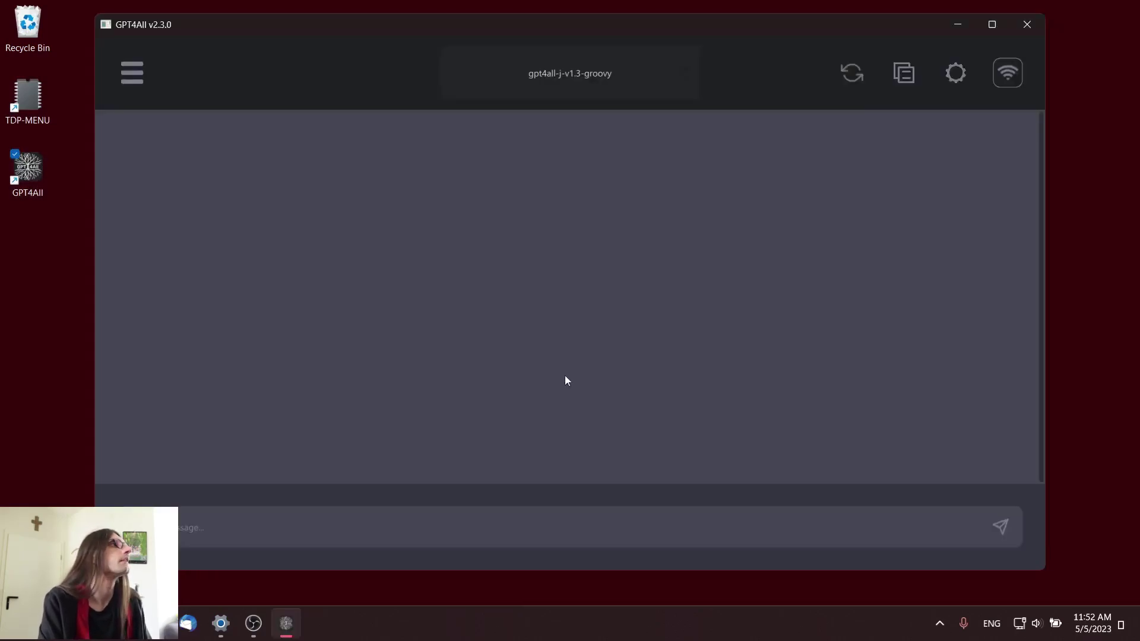
# Open the list of downloadable models and inspect the contents of its download folder, F:\AI-Models, in File Explorer
pyautogui.click(127, 69)
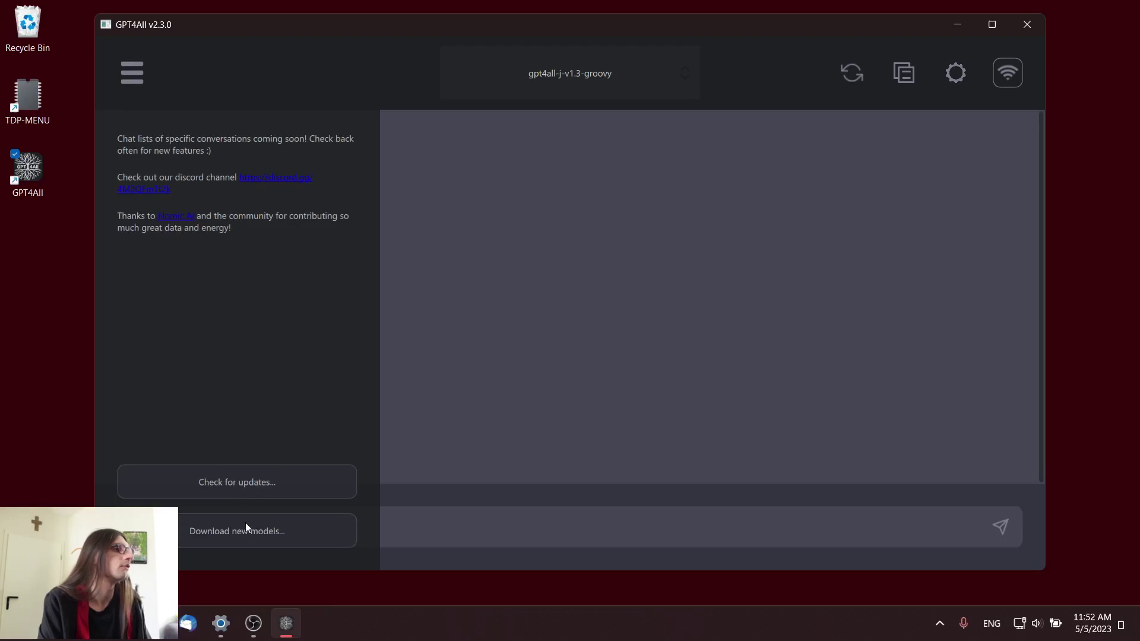
pyautogui.click(246, 529)
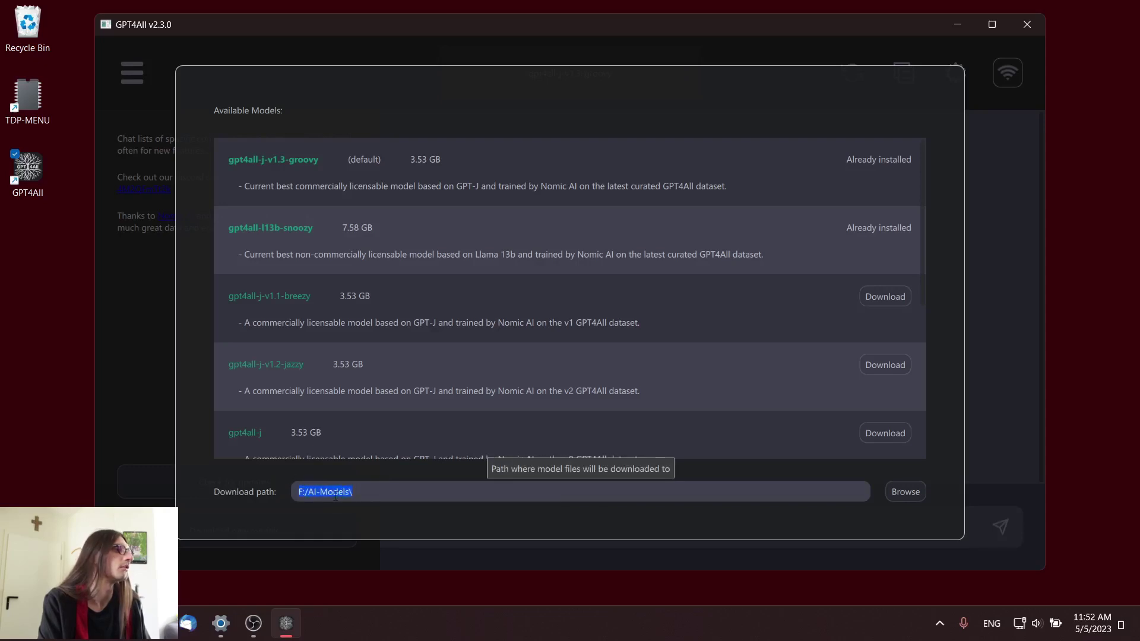
pyautogui.press('super+e')
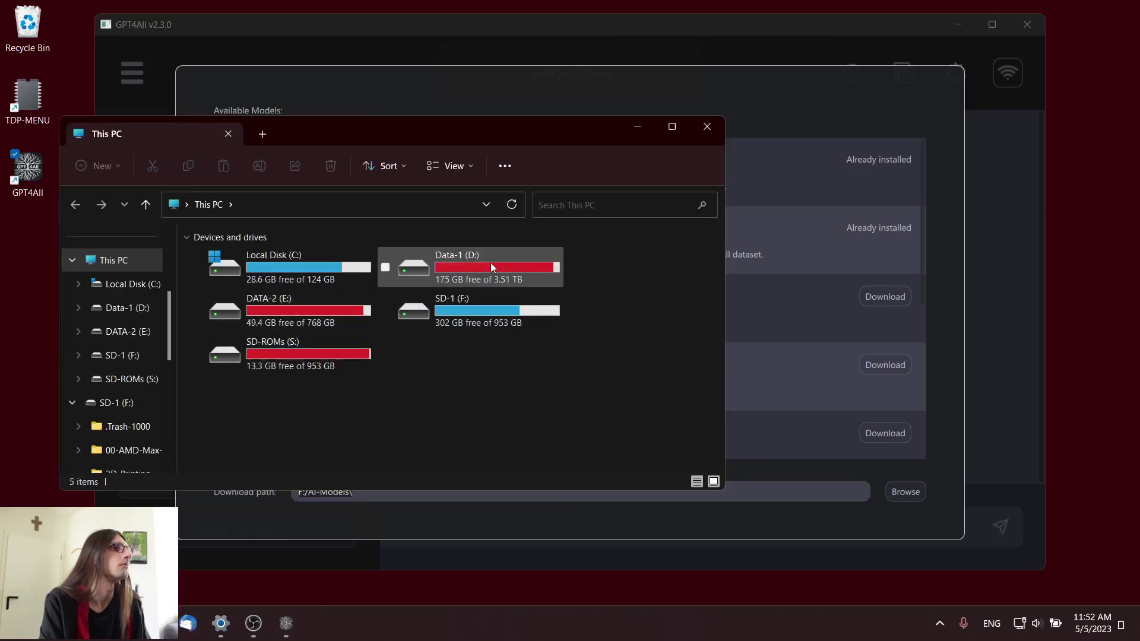
pyautogui.click(491, 263)
pyautogui.doubleClick(459, 310)
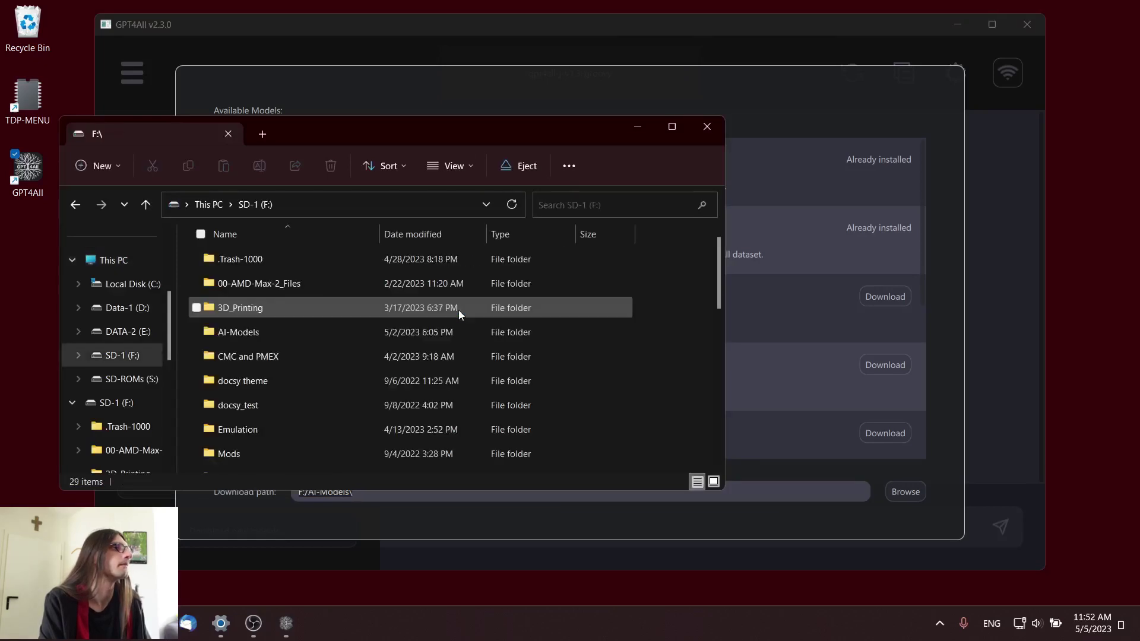
pyautogui.doubleClick(265, 333)
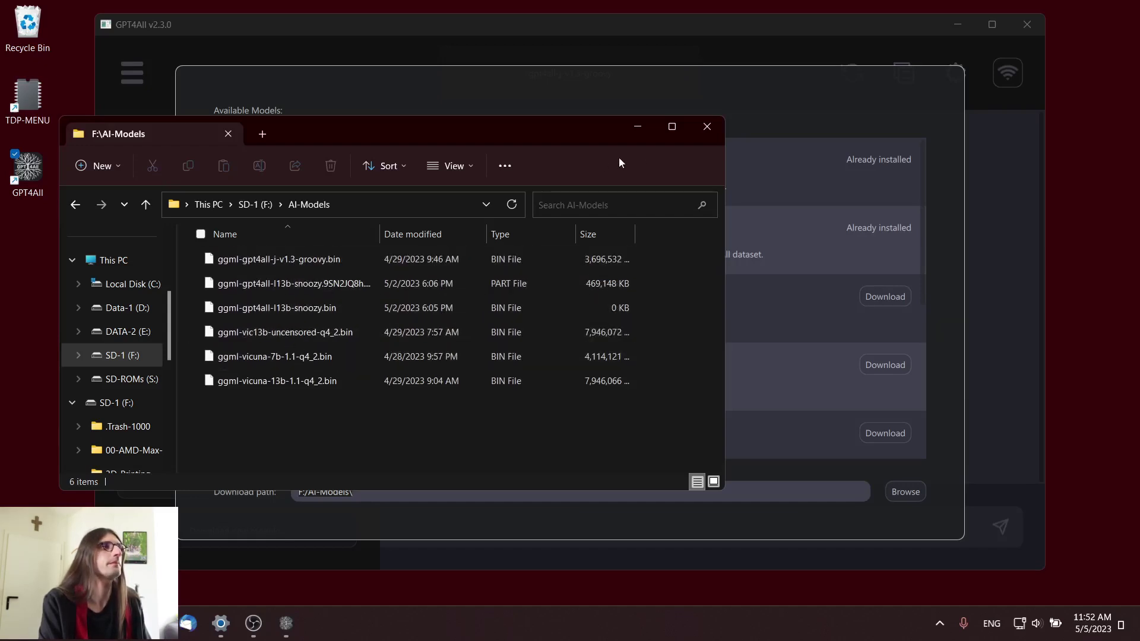
pyautogui.click(708, 127)
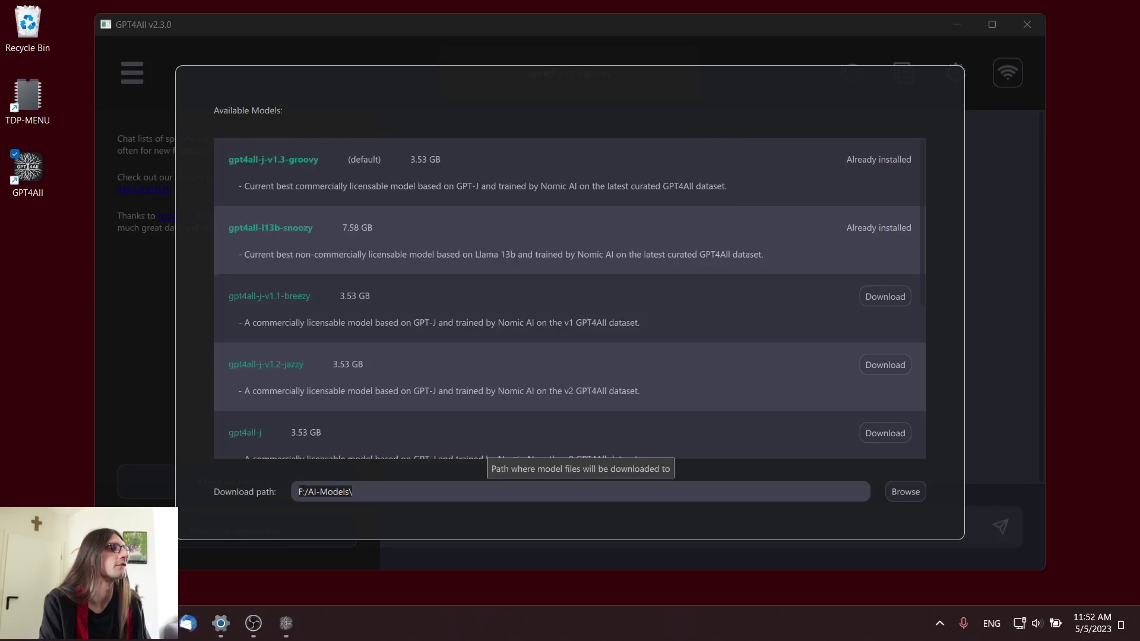
pyautogui.moveTo(303, 491); pyautogui.dragTo(803, 304)
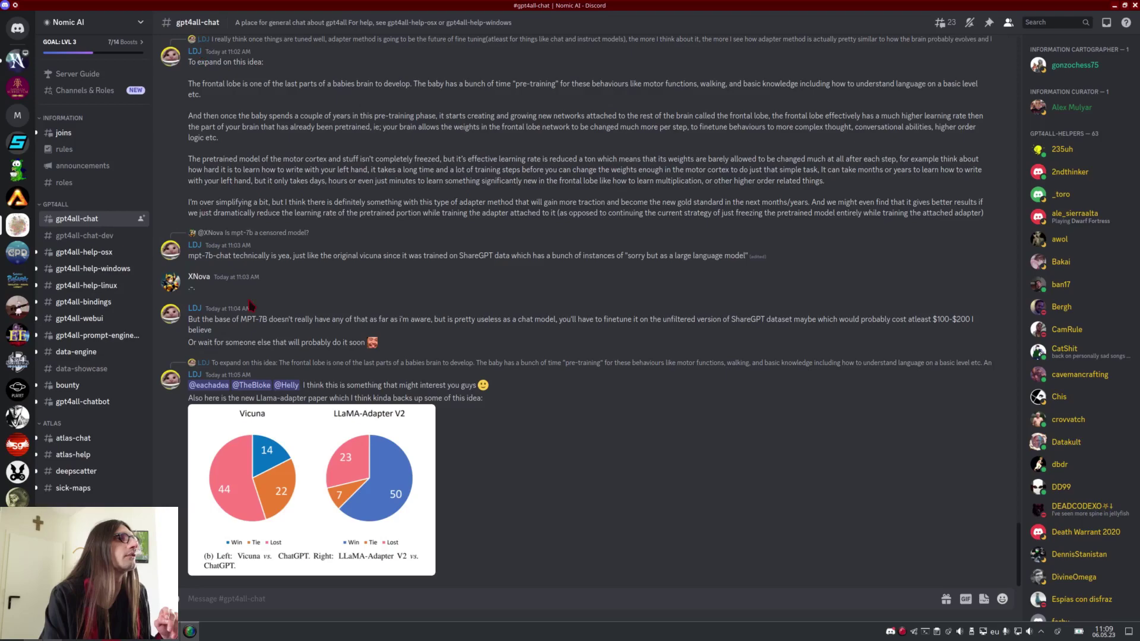
# Look back through earlier messages in the gpt4all-chat channel of the Nomic AI Discord server
pyautogui.scroll(10, 424, 315)
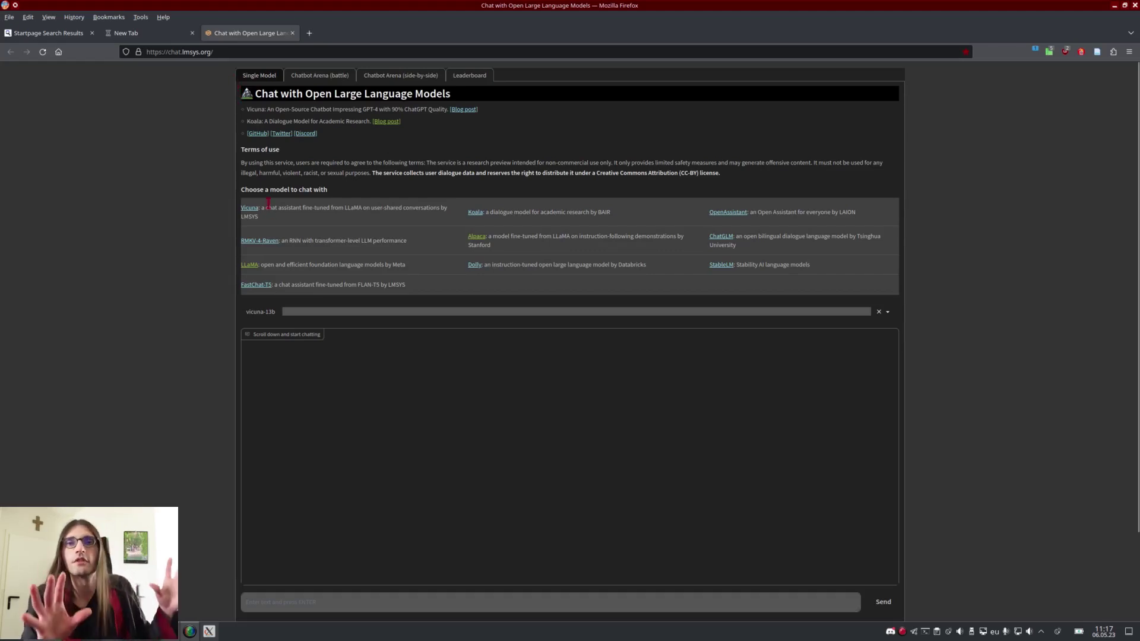
# Examine the chat interface on chat.lmsys.org and the list of language models it offers
pyautogui.click(287, 312)
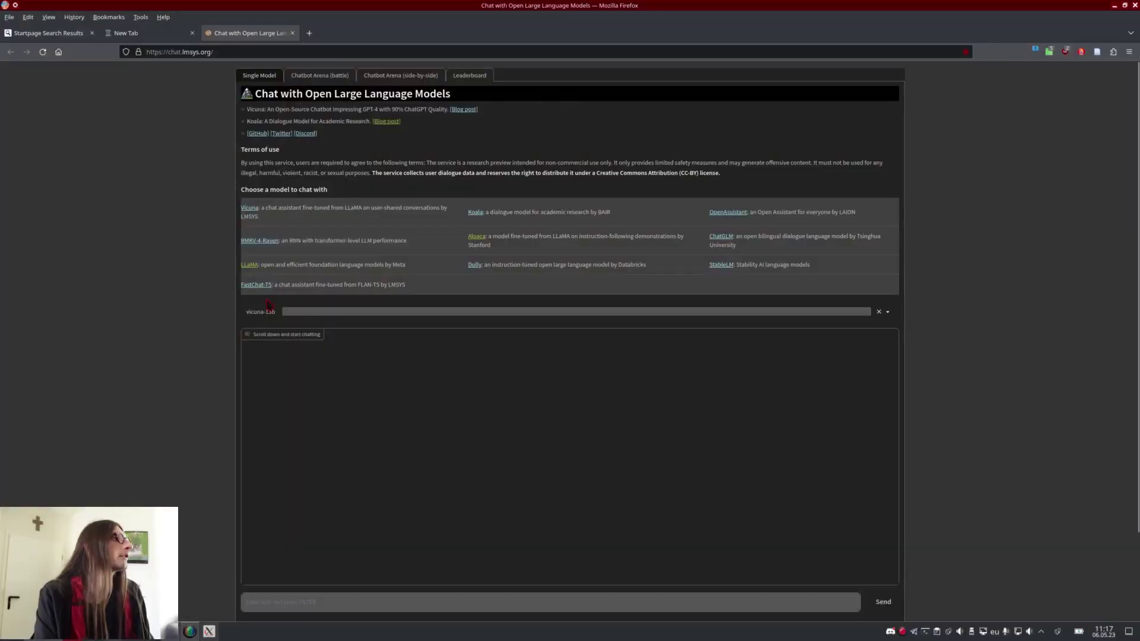
pyautogui.click(270, 308)
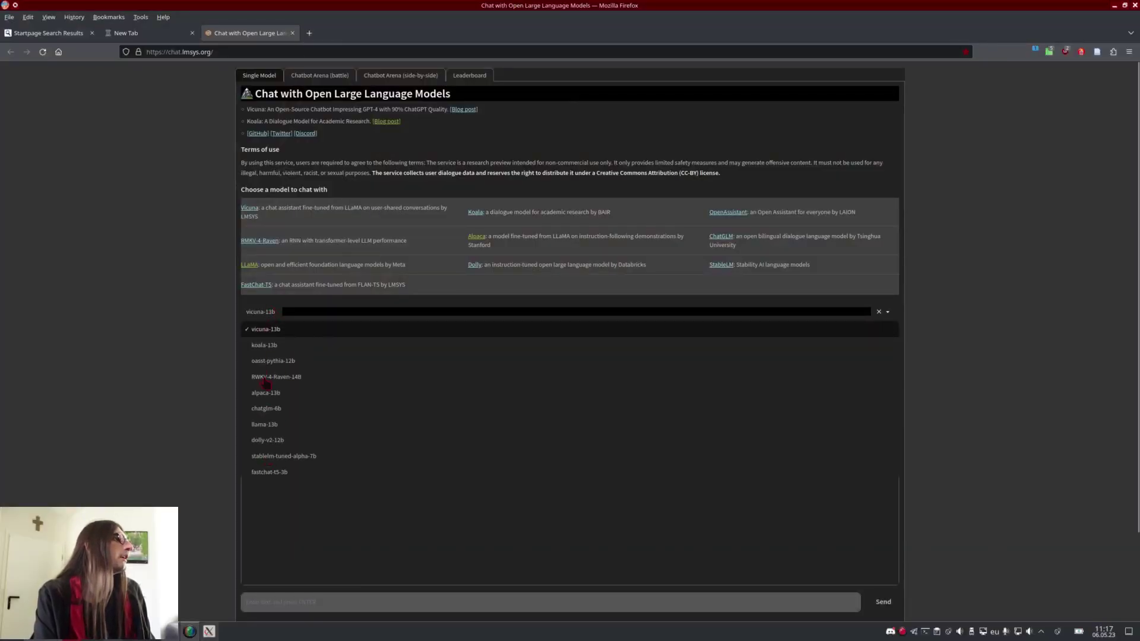
pyautogui.click(241, 305)
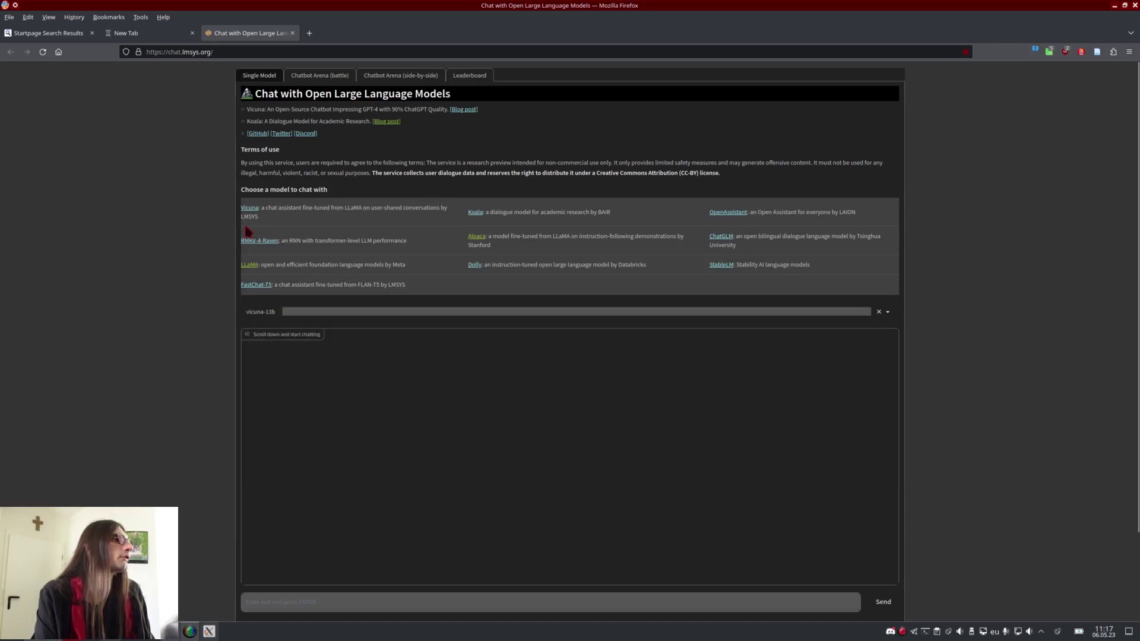
pyautogui.click(336, 595)
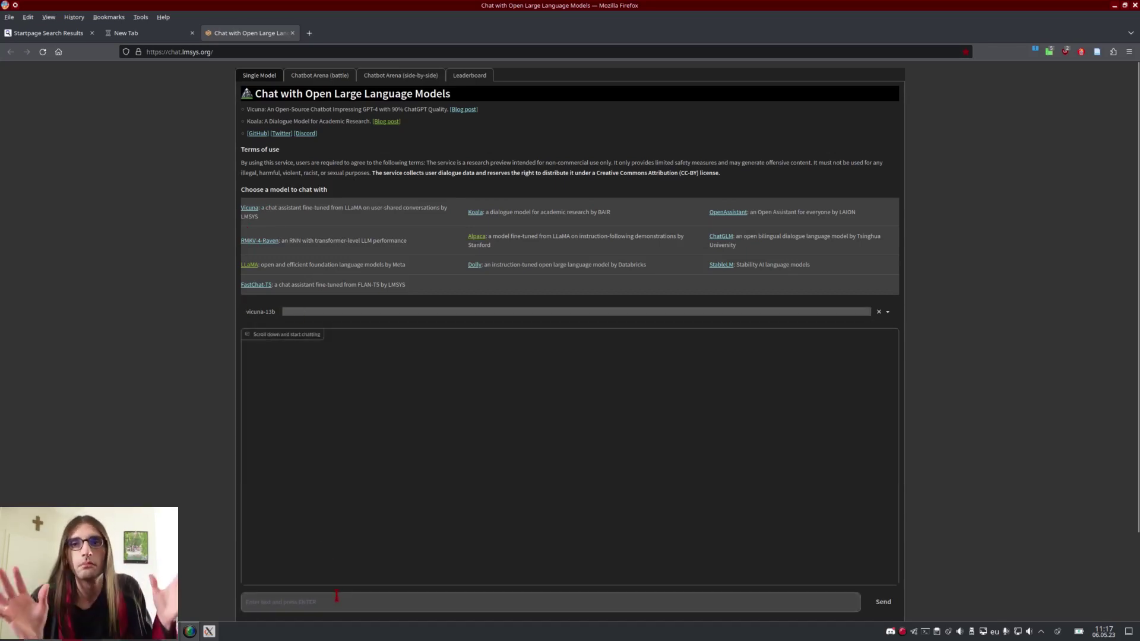
pyautogui.click(337, 596)
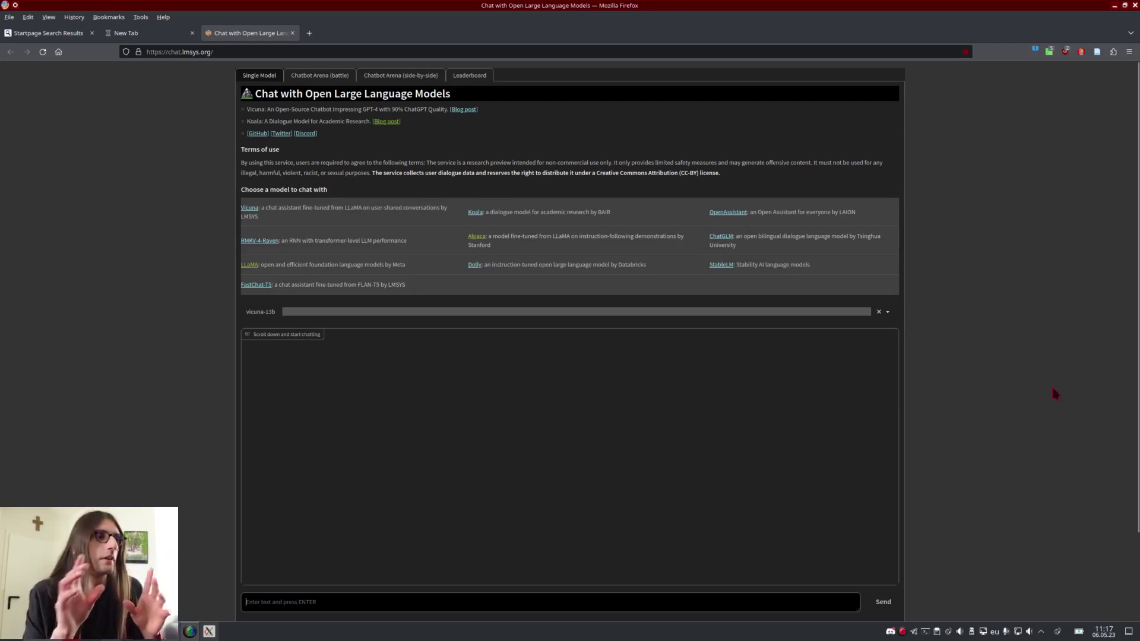
pyautogui.scroll(-3, 1020, 392)
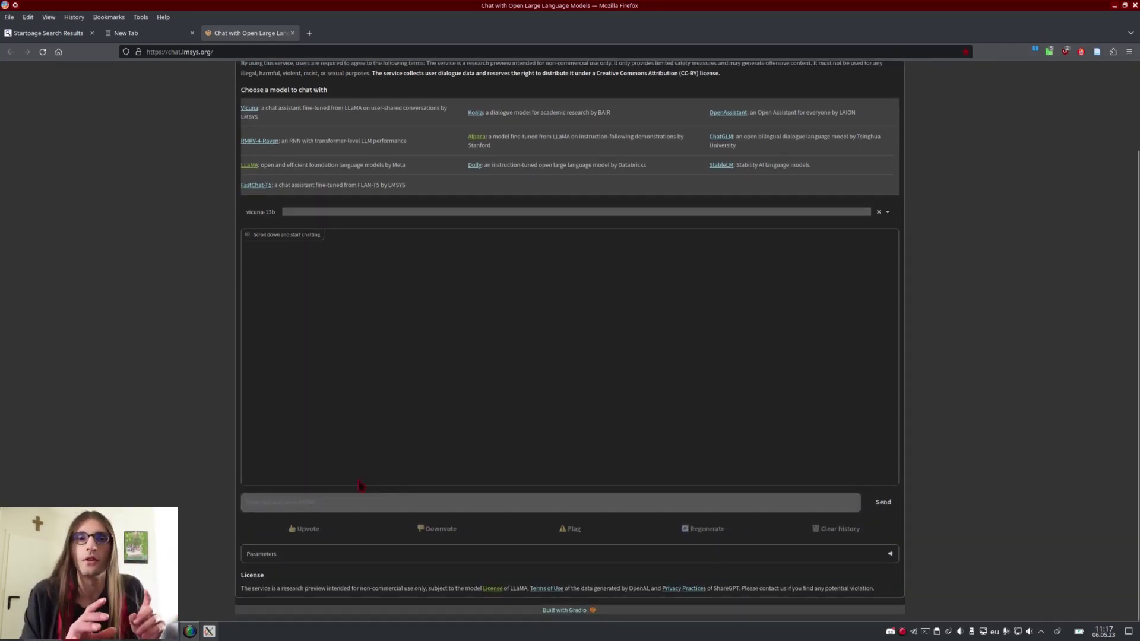
pyautogui.scroll(2, 361, 486)
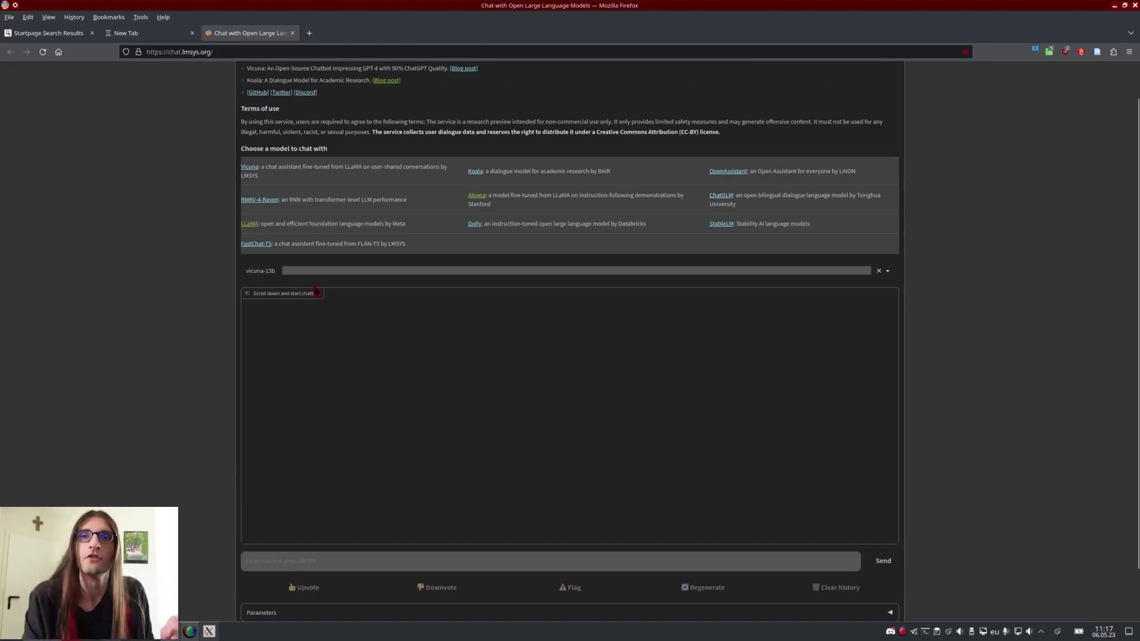
pyautogui.click(297, 270)
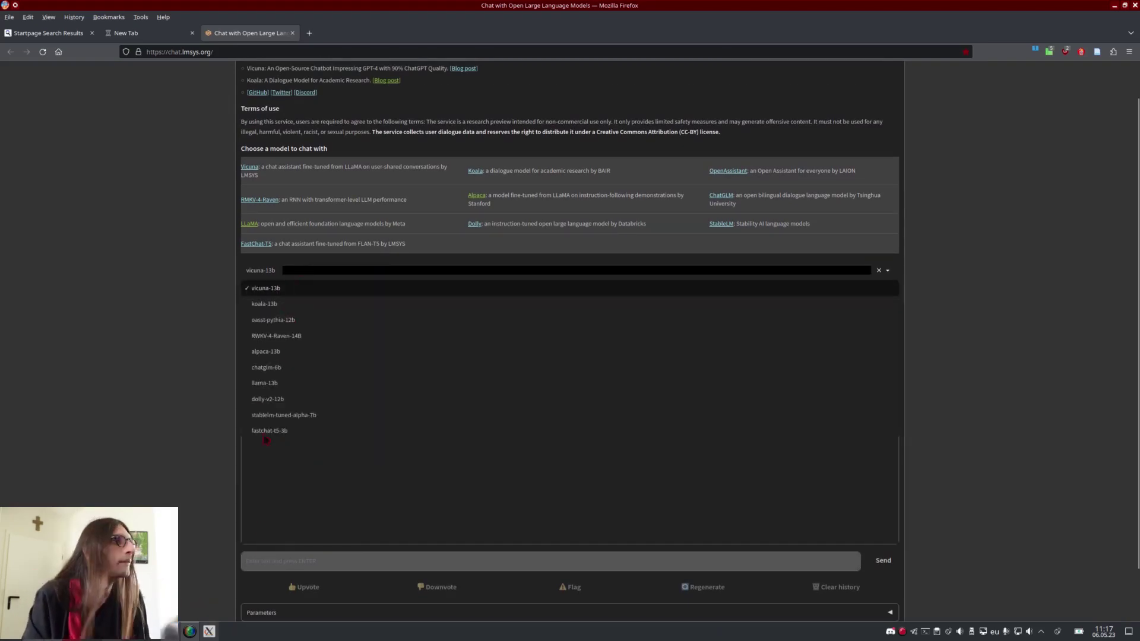